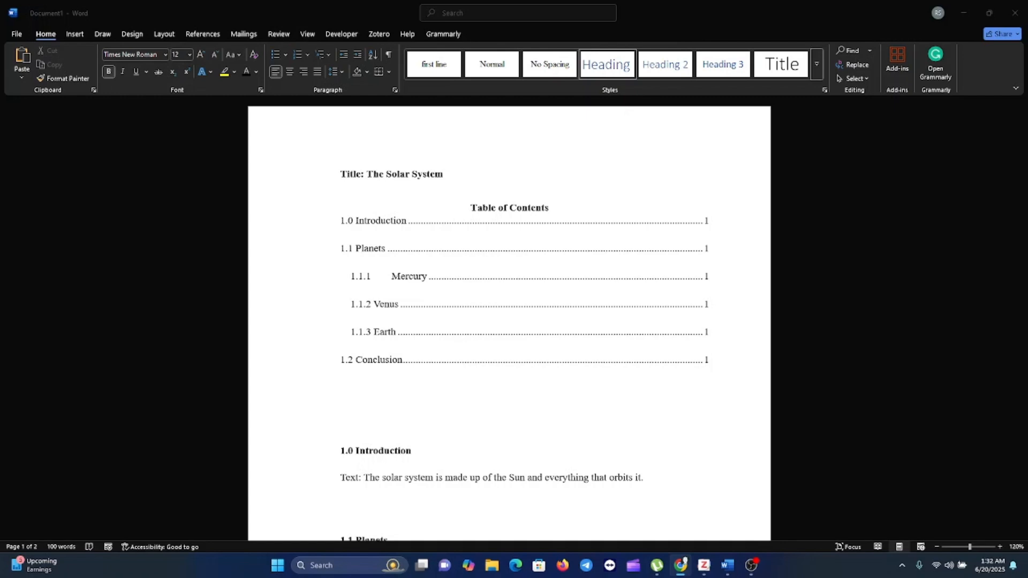
# Step: Set the Solar System document's paper size to A4 (21 cm x 29.7 cm)
pyautogui.scroll(-4, 503, 416)
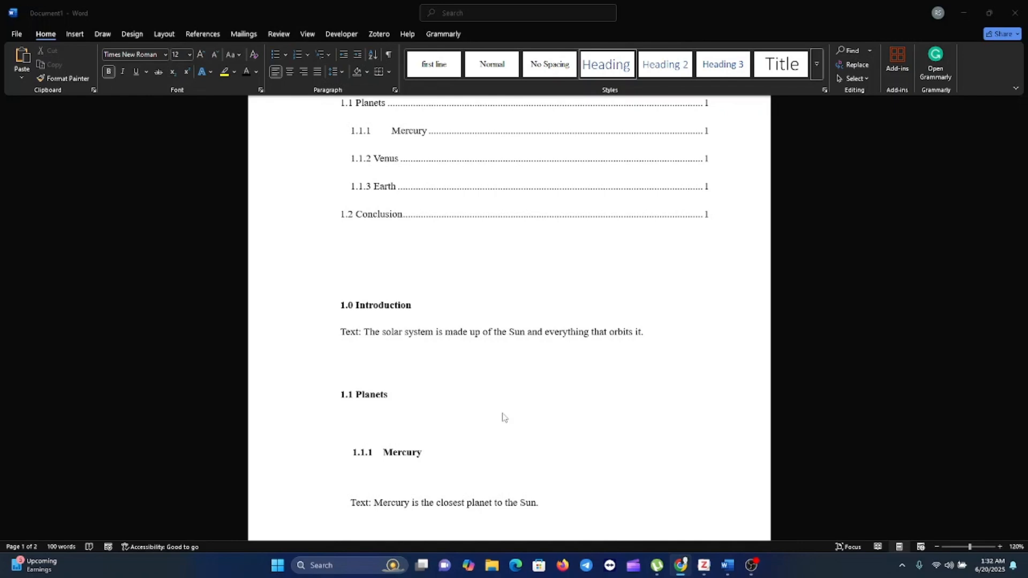
pyautogui.scroll(-2, 504, 417)
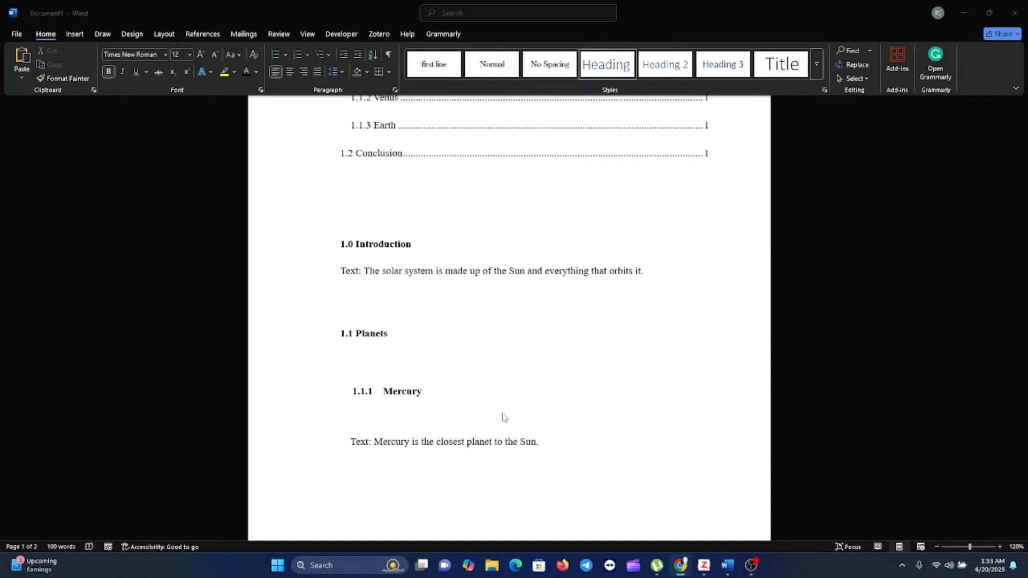
pyautogui.scroll(-1, 474, 369)
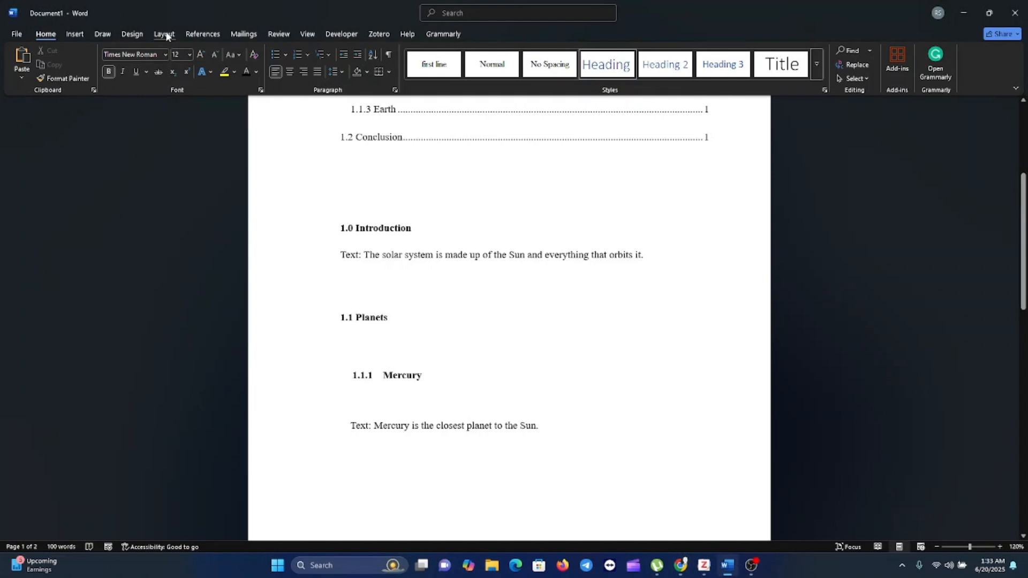
pyautogui.click(165, 32)
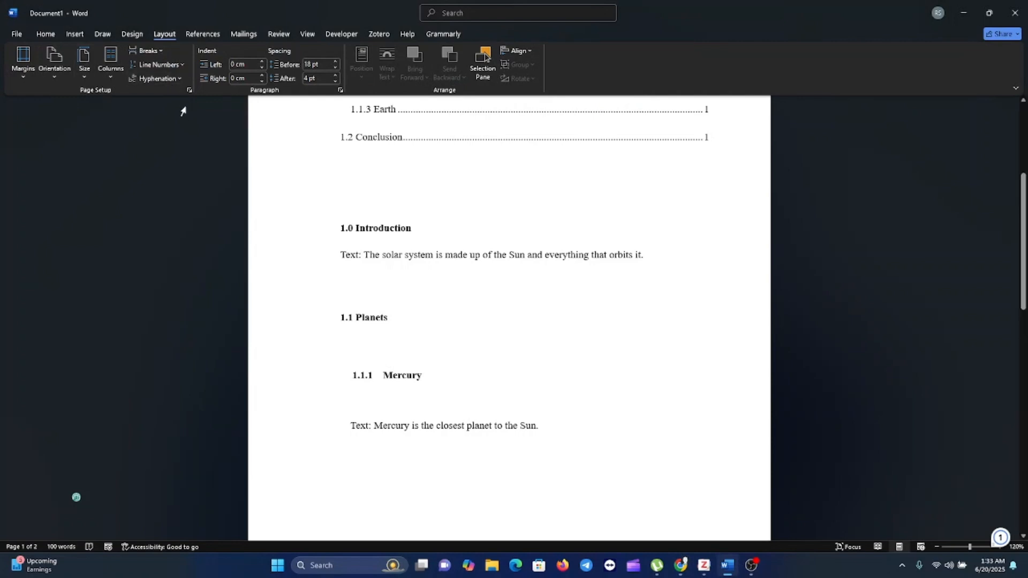
pyautogui.click(89, 79)
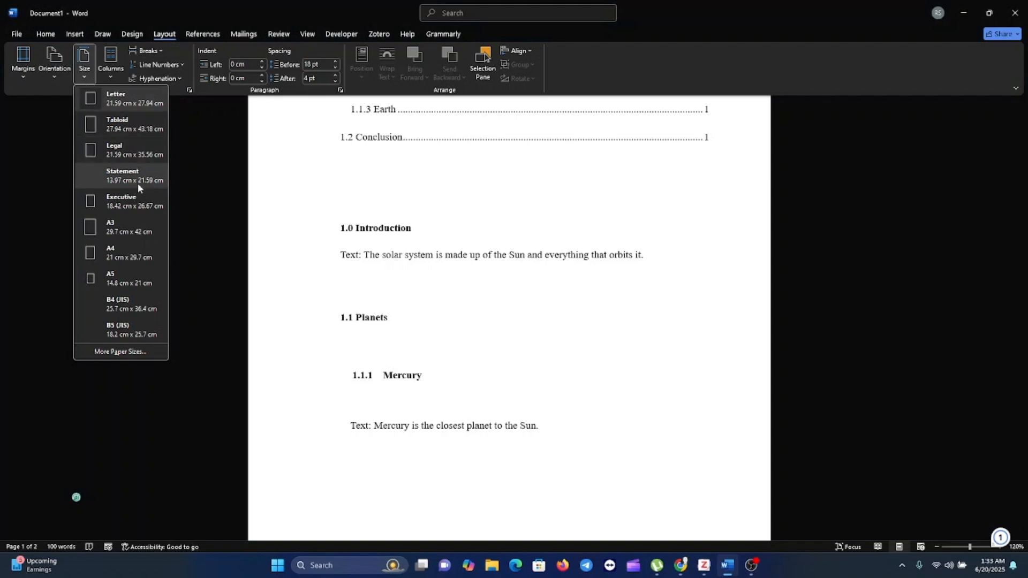
pyautogui.click(127, 253)
pyautogui.scroll(-5, 123, 252)
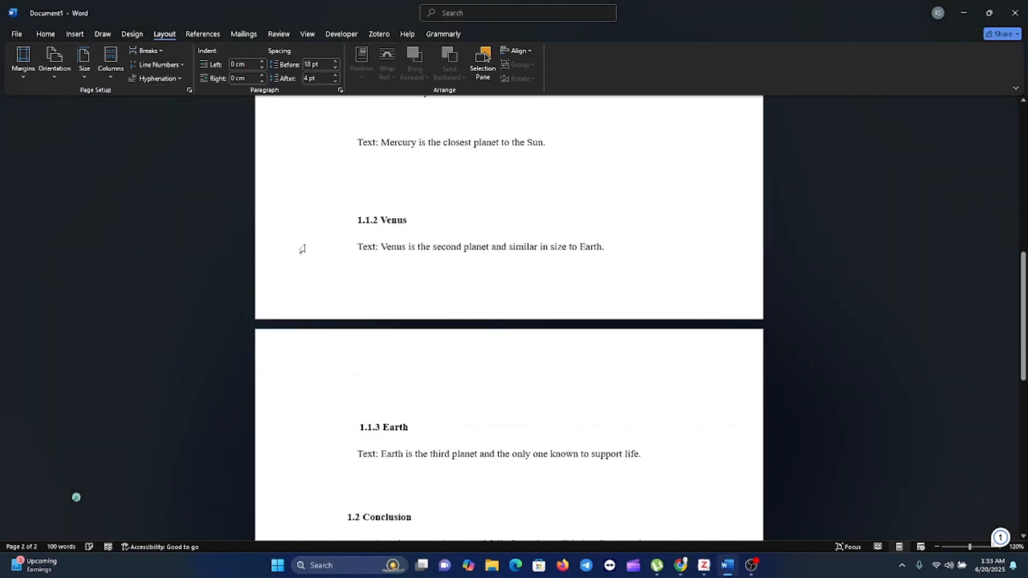
pyautogui.scroll(10, 479, 308)
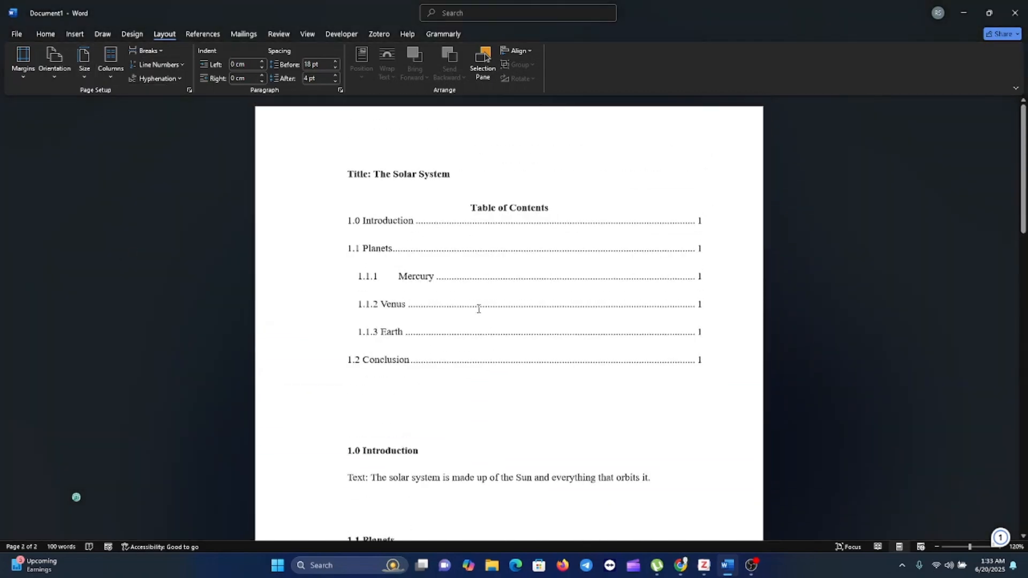
# Step: Review the Page Setup paper sizes down to Custom size, along with the layout and margin settings, and dismiss the dialog without changes
pyautogui.click(85, 75)
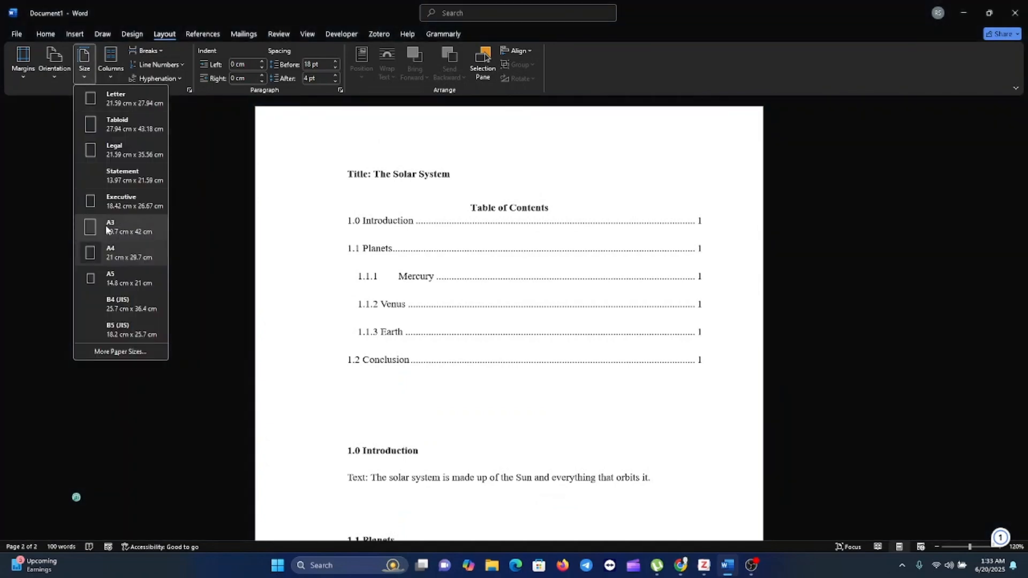
pyautogui.click(129, 349)
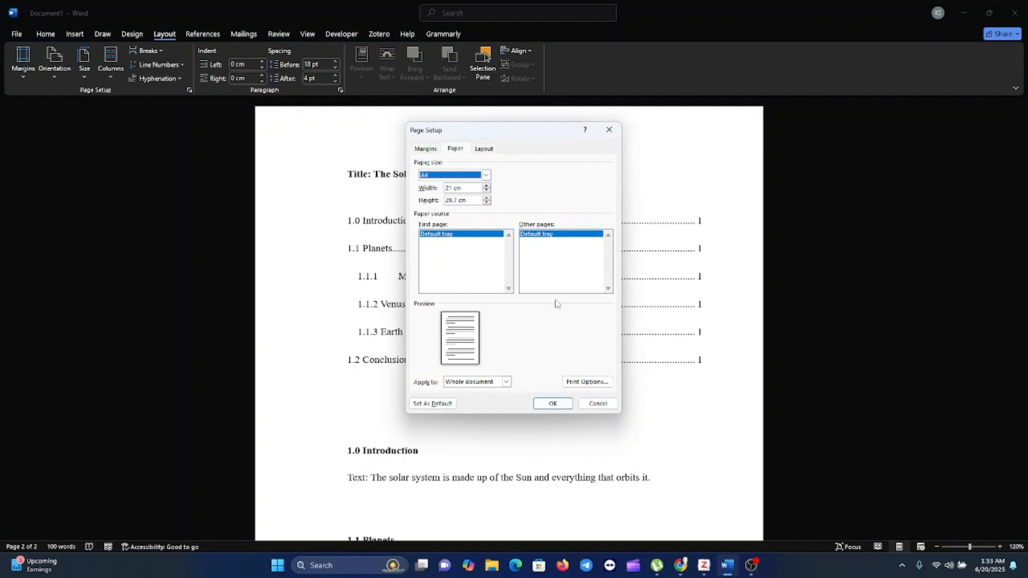
pyautogui.click(484, 150)
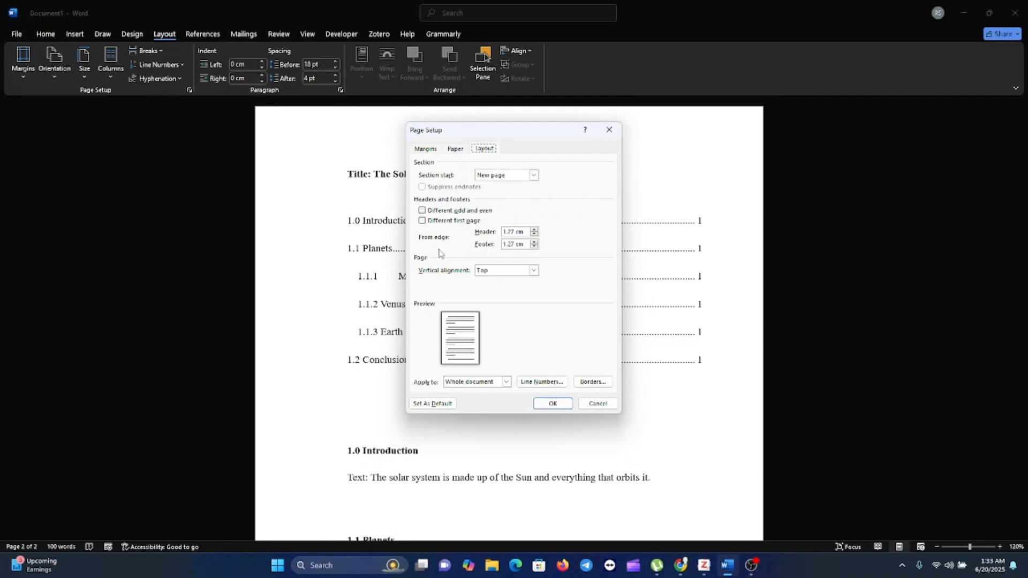
pyautogui.click(454, 151)
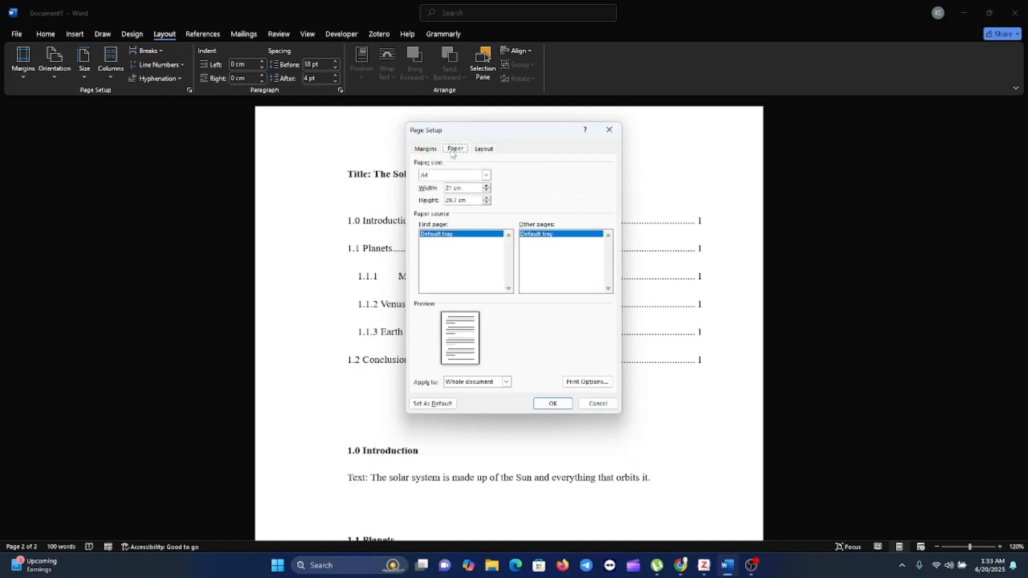
pyautogui.click(486, 176)
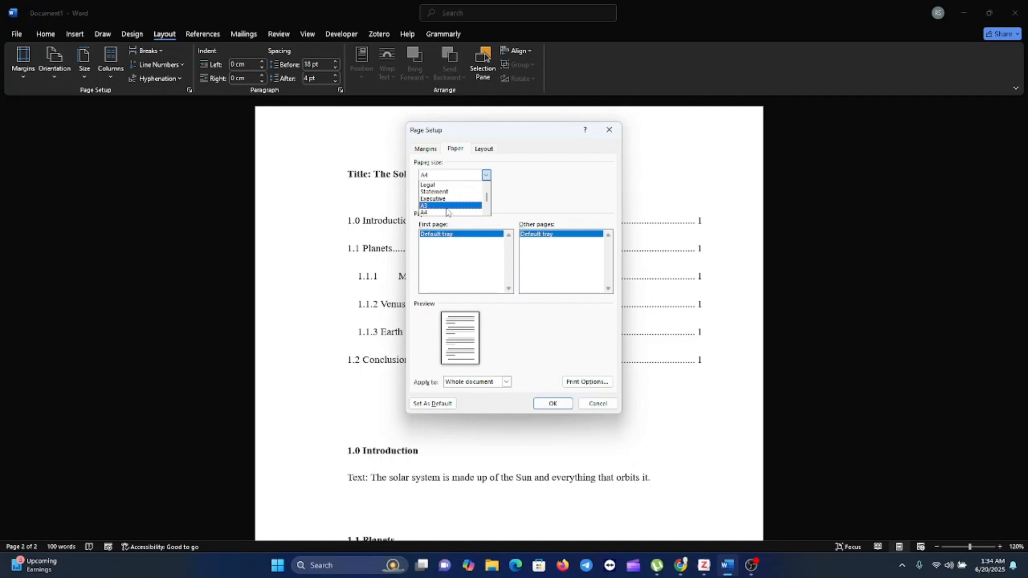
pyautogui.moveTo(486, 196); pyautogui.dragTo(490, 207)
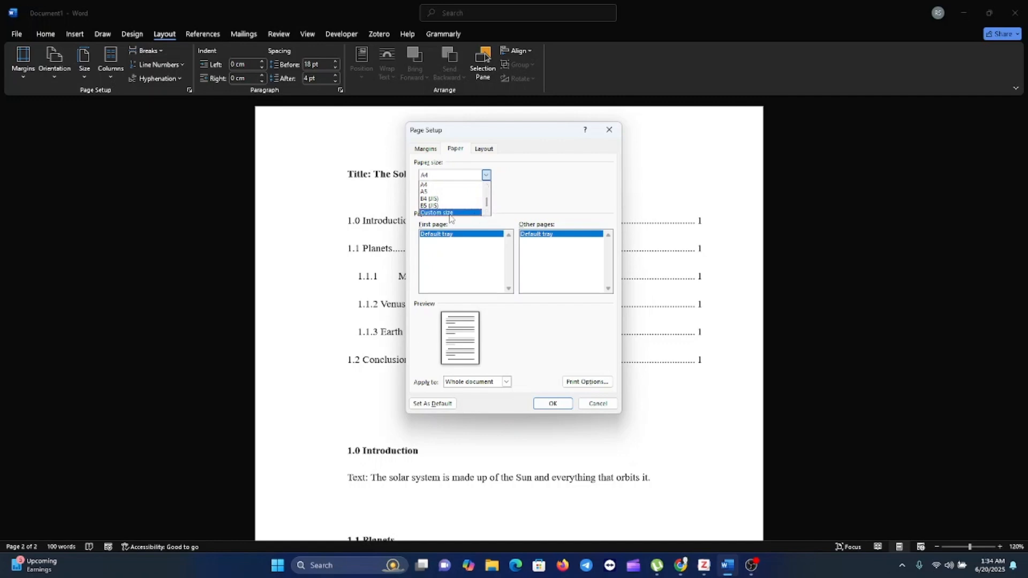
pyautogui.click(426, 149)
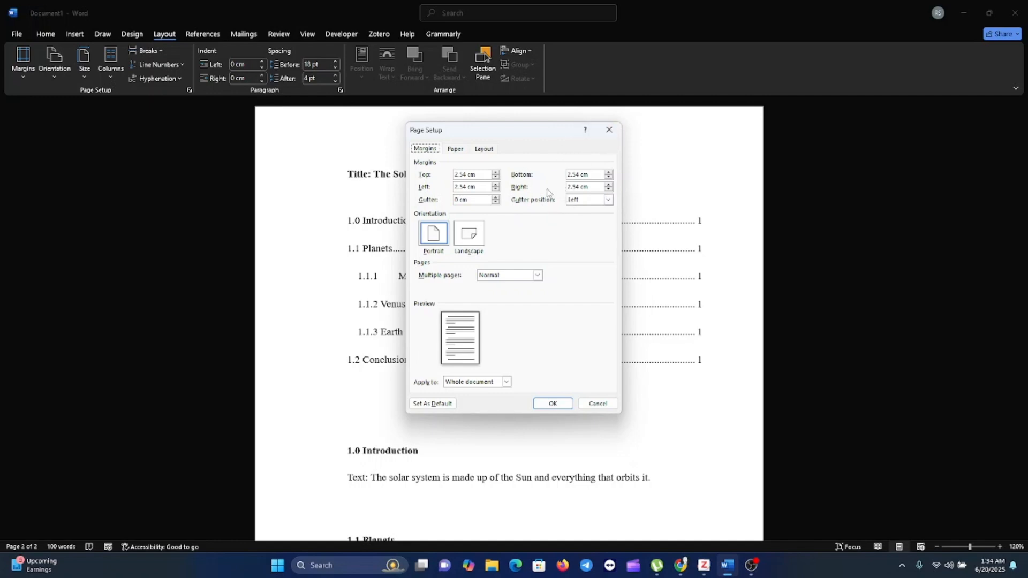
pyautogui.click(608, 133)
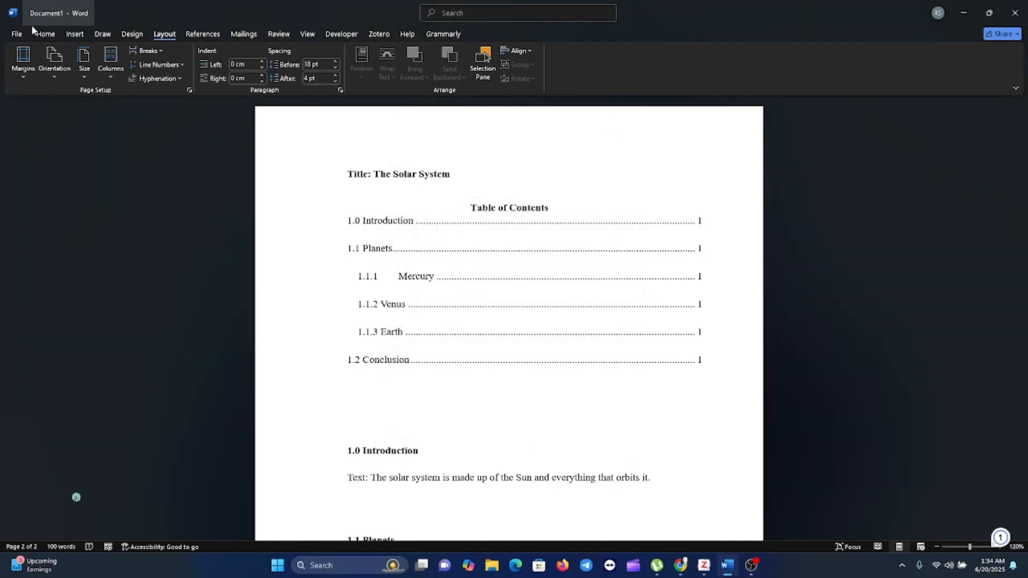
# Step: Set the measurement units to Centimeters in the advanced display options of Word
pyautogui.click(17, 33)
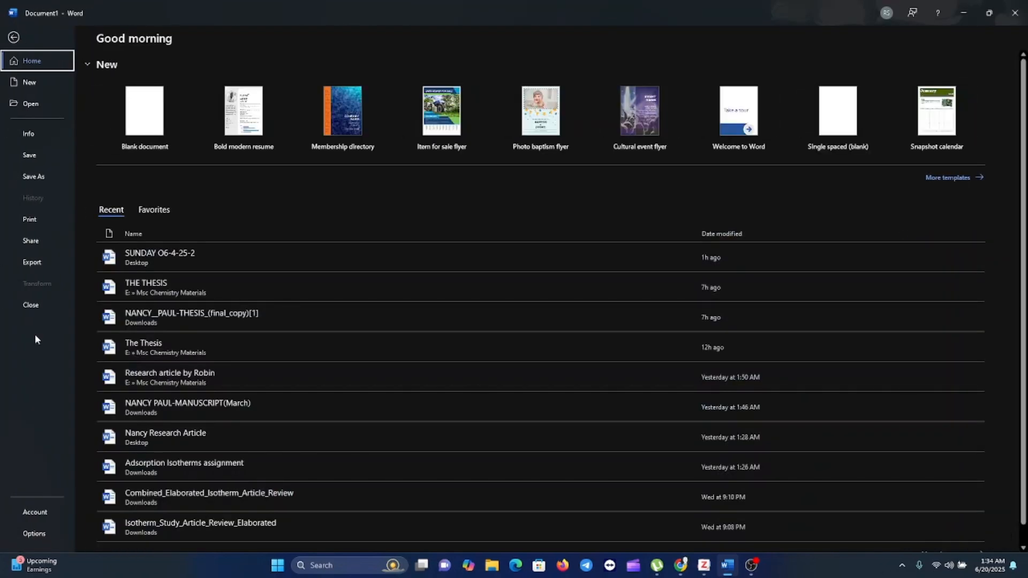
pyautogui.click(31, 535)
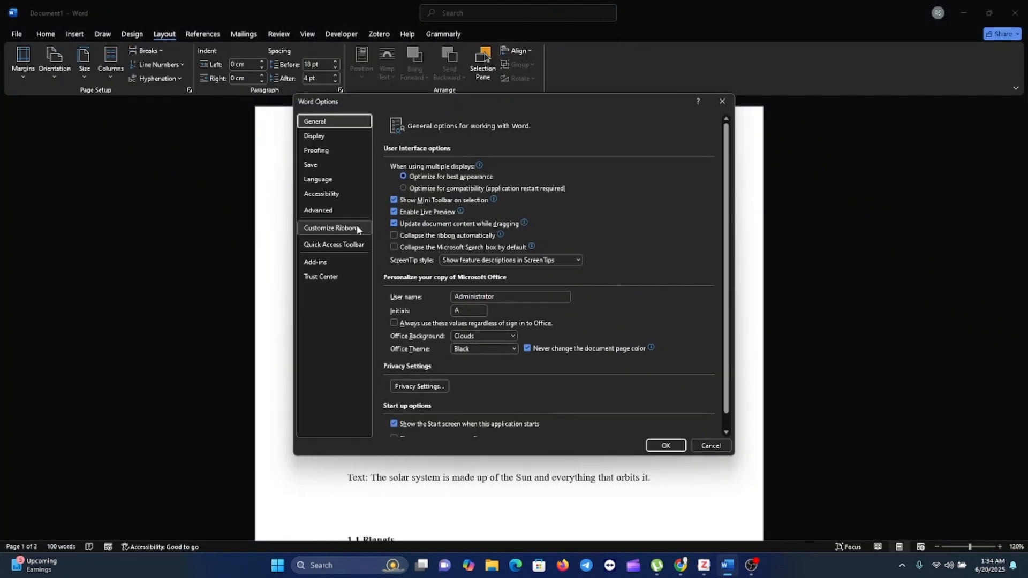
pyautogui.click(328, 207)
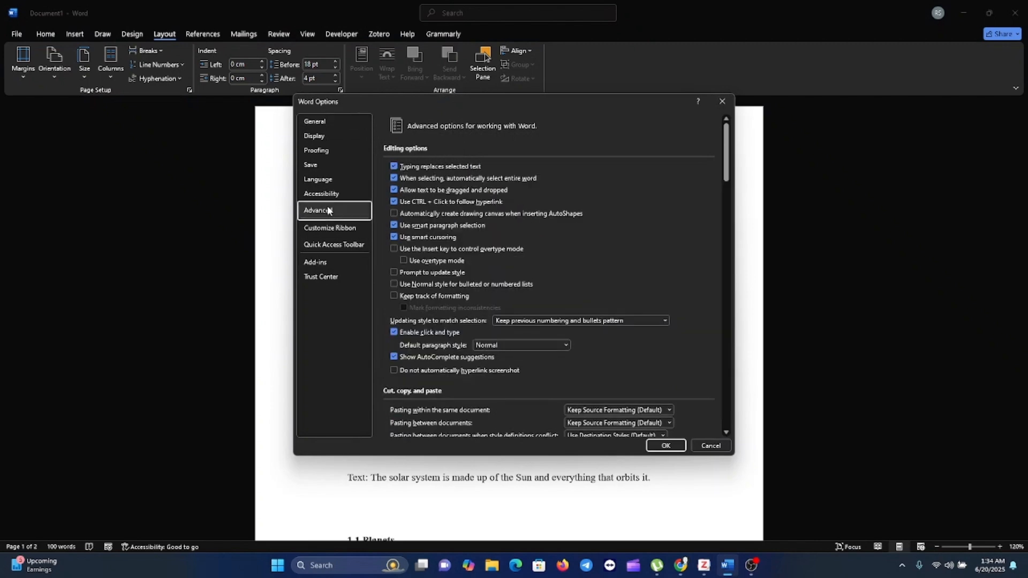
pyautogui.scroll(-10, 600, 276)
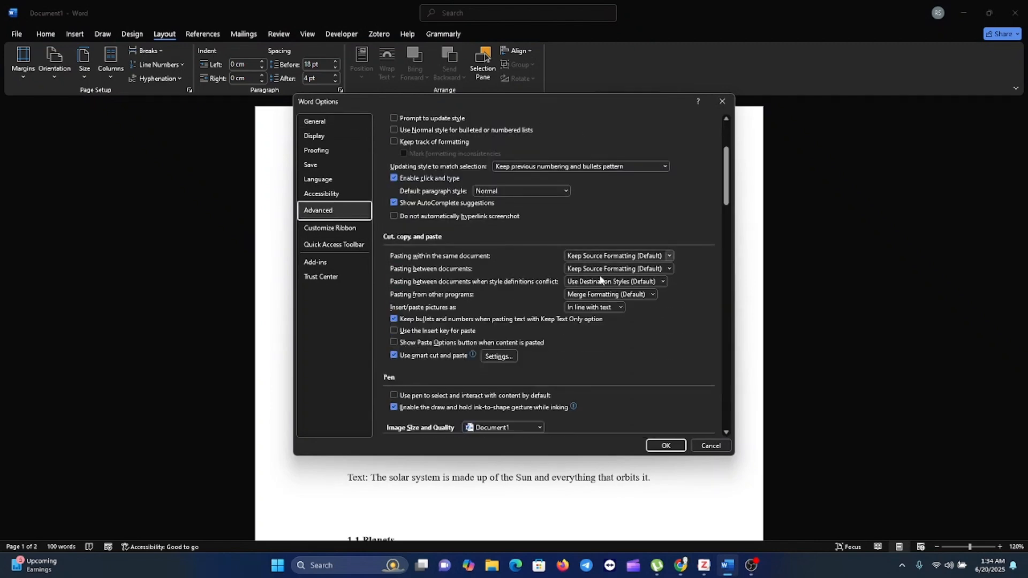
pyautogui.scroll(-5, 599, 275)
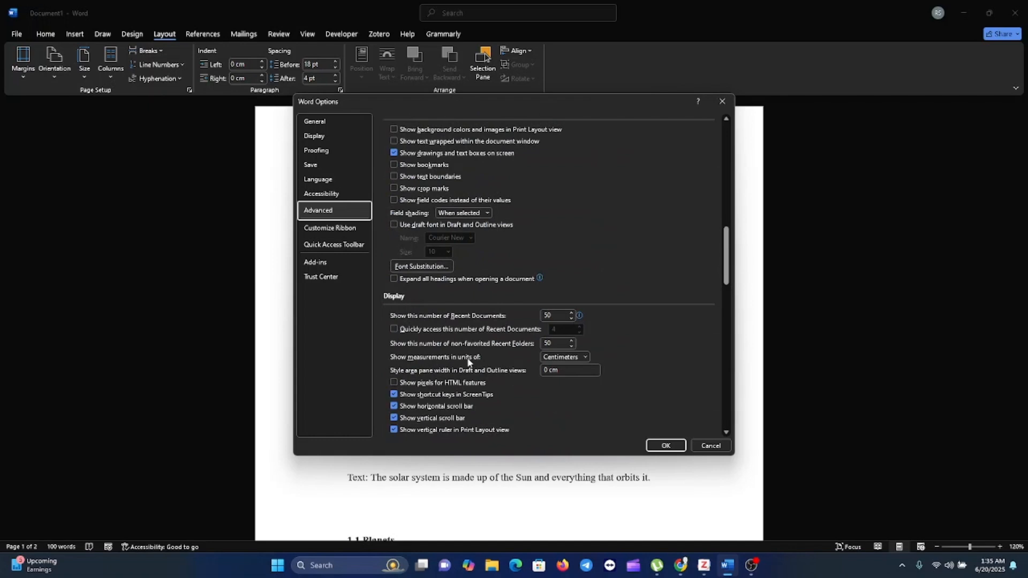
pyautogui.click(585, 357)
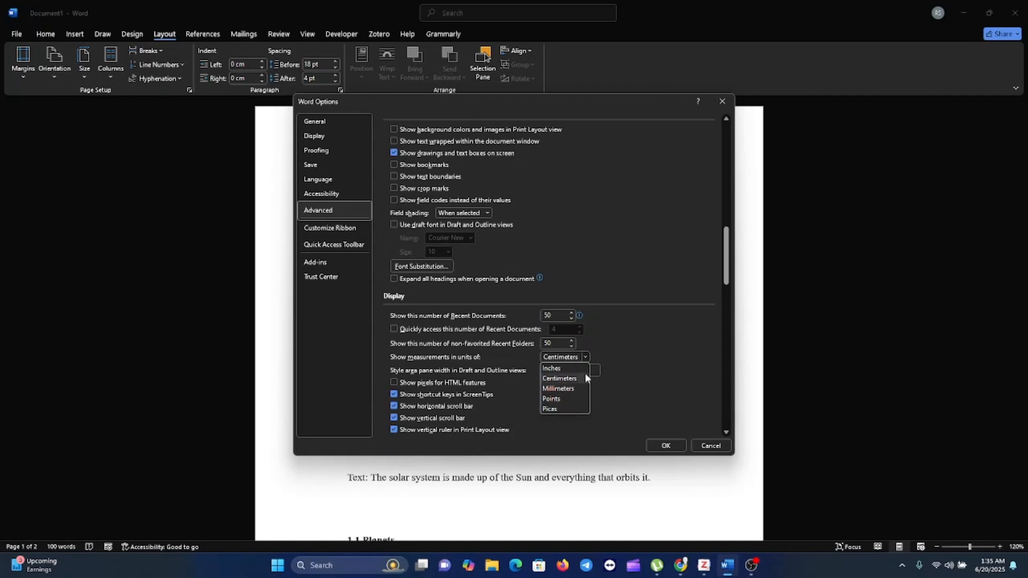
pyautogui.click(572, 381)
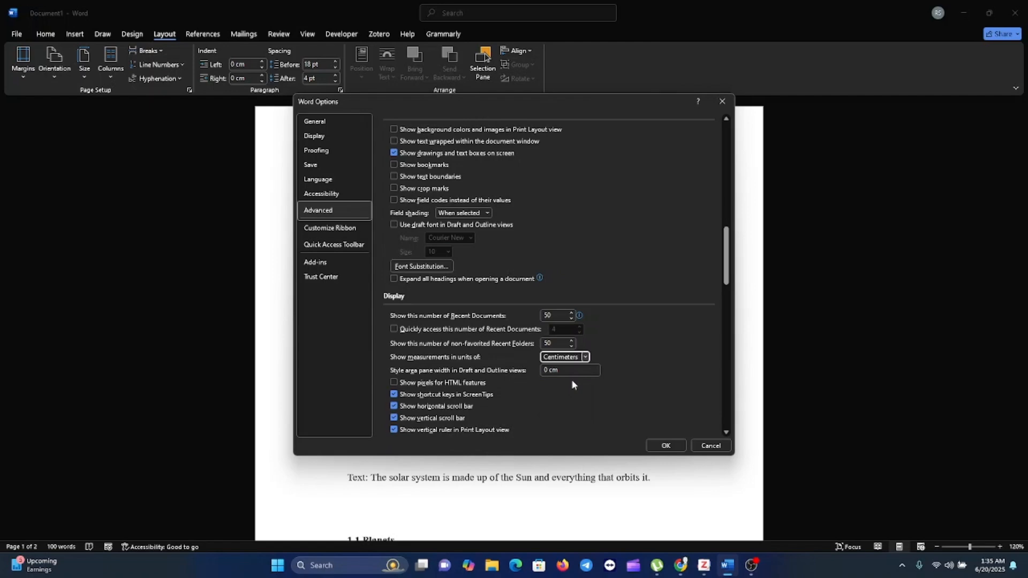
pyautogui.click(664, 446)
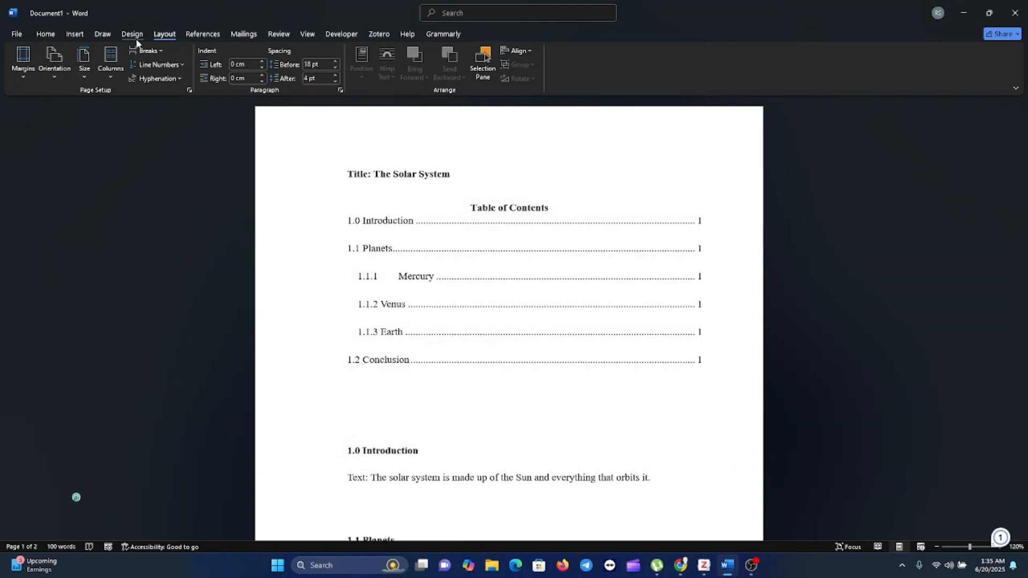
# Step: Switch the document's page orientation to Landscape and check how the pages reflow
pyautogui.click(88, 76)
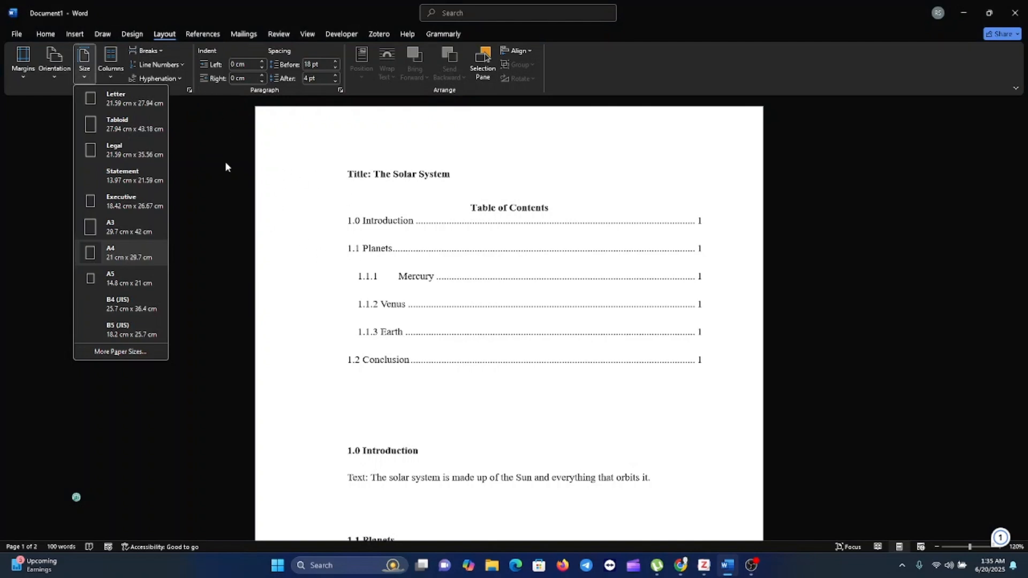
pyautogui.click(54, 79)
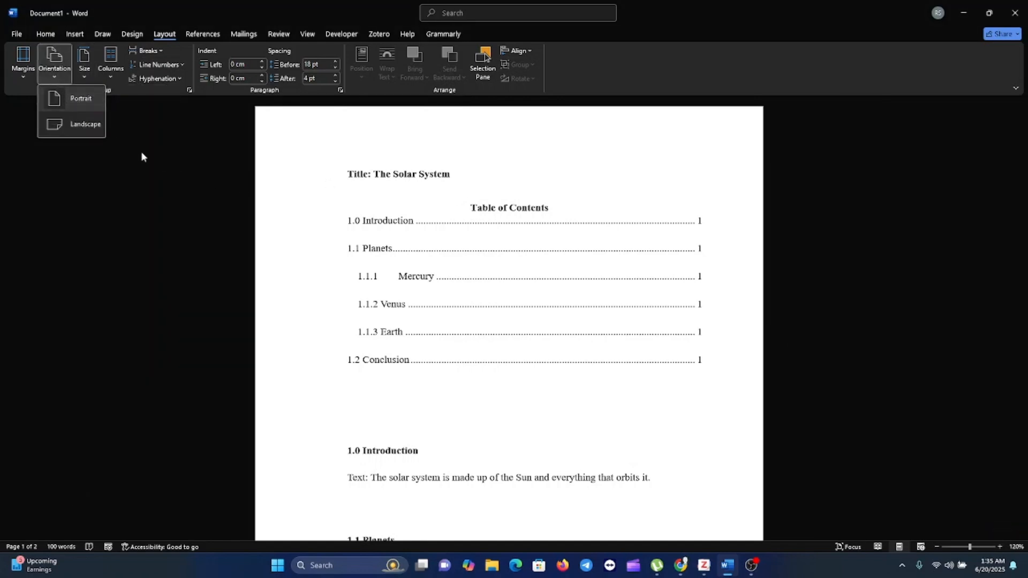
pyautogui.click(86, 124)
pyautogui.scroll(-10, 82, 131)
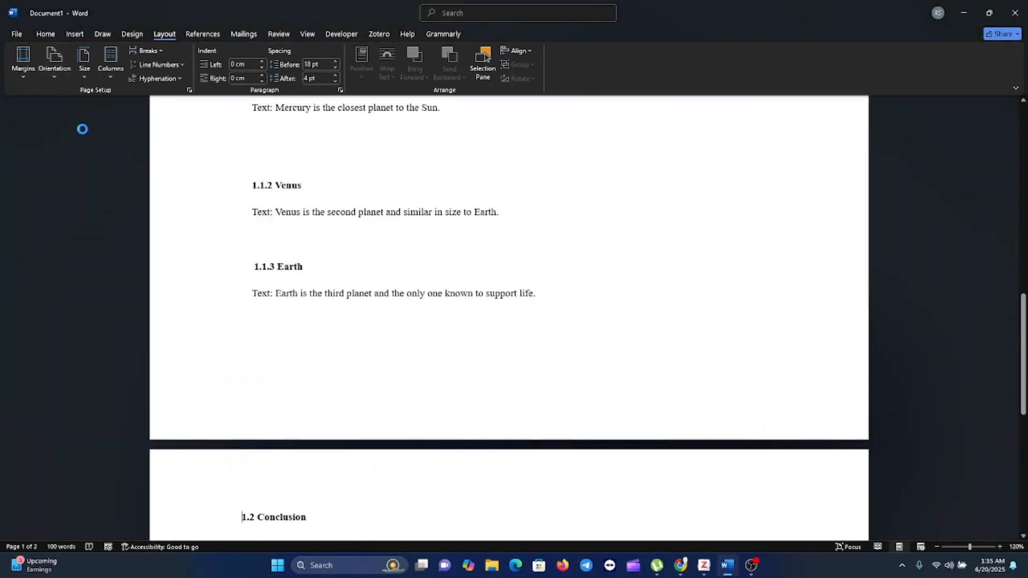
pyautogui.scroll(10, 480, 276)
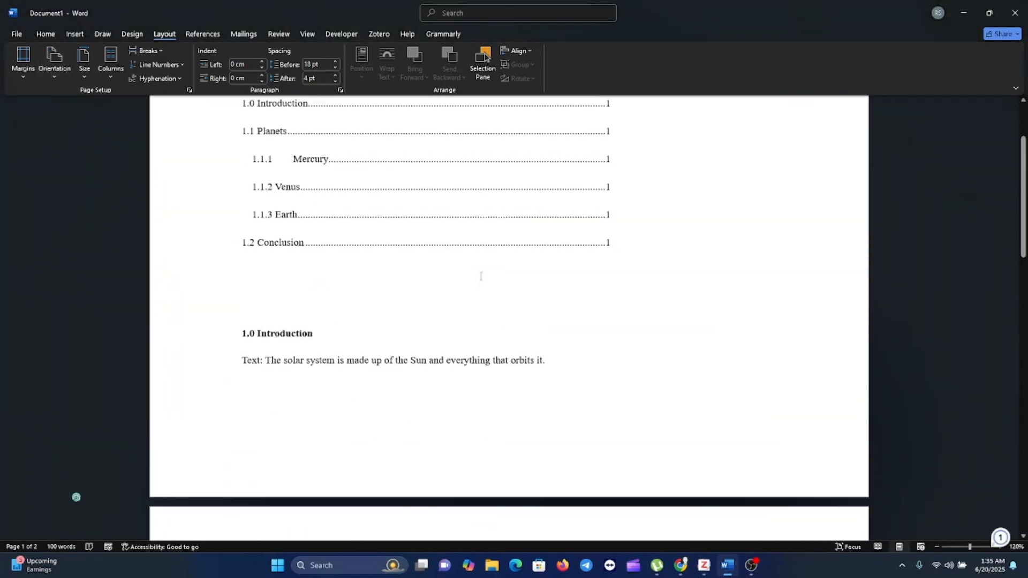
# Step: Return the document's page orientation to Portrait and check the pages
pyautogui.click(55, 81)
pyautogui.click(63, 98)
pyautogui.scroll(6, 399, 284)
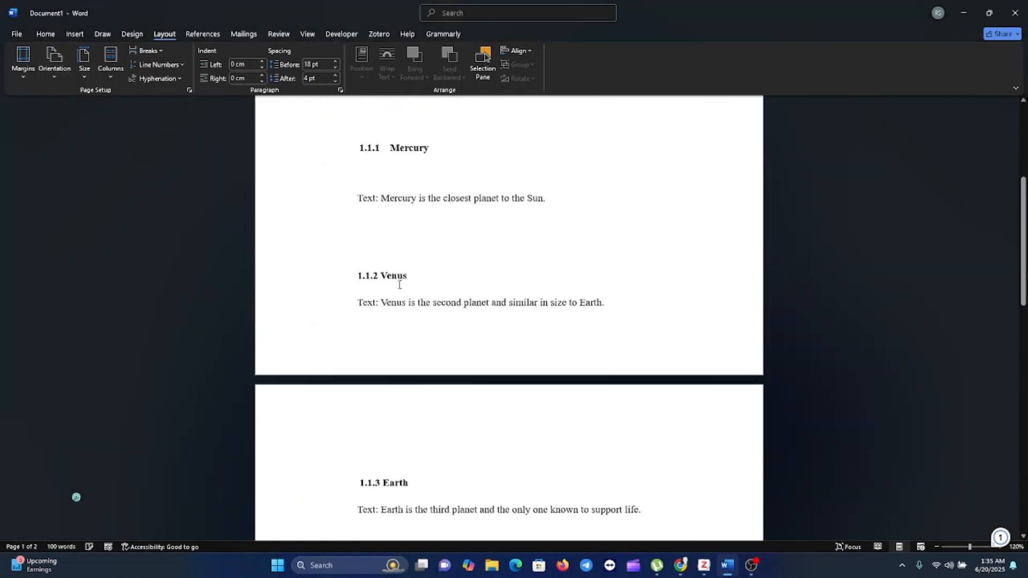
pyautogui.scroll(2, 400, 286)
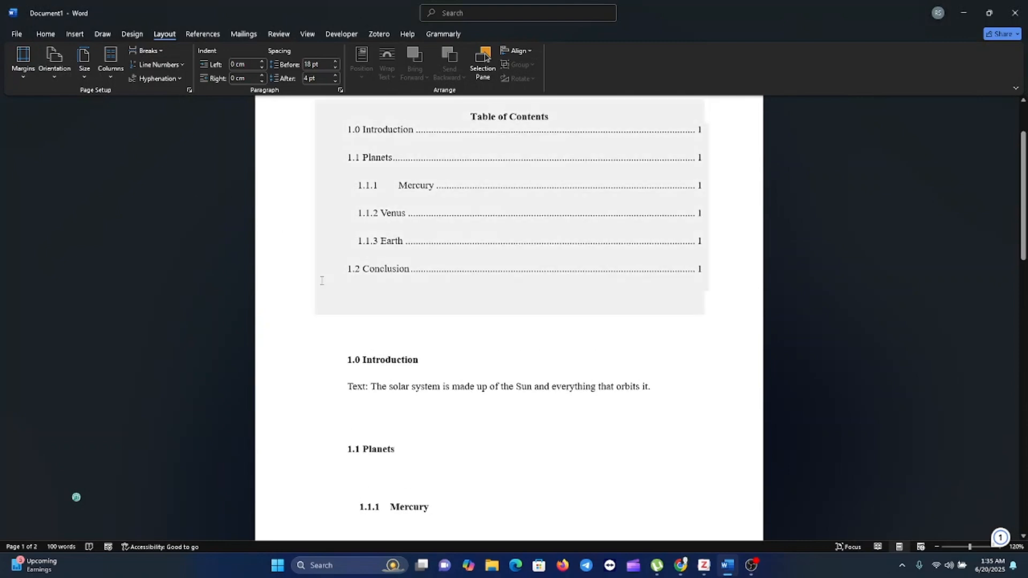
pyautogui.scroll(-8, 391, 368)
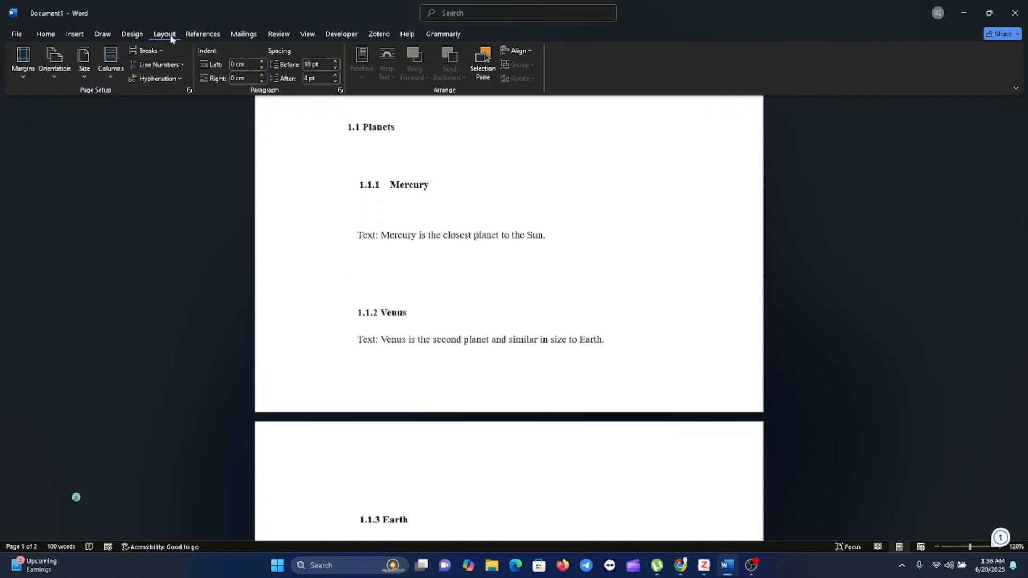
# Step: Review the preset margin choices and the custom margin settings in Page Setup, leaving them as they are
pyautogui.click(23, 64)
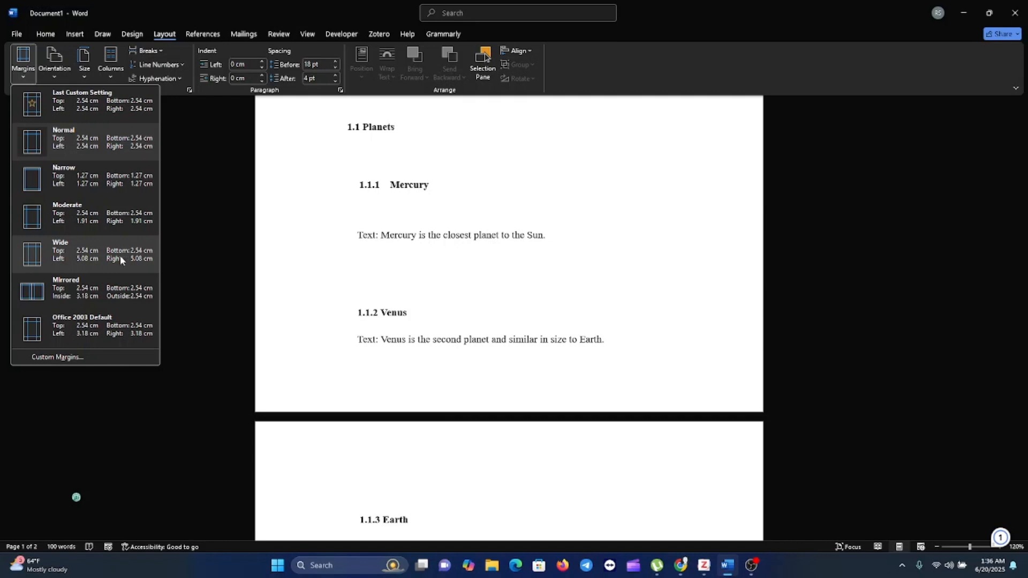
pyautogui.click(78, 356)
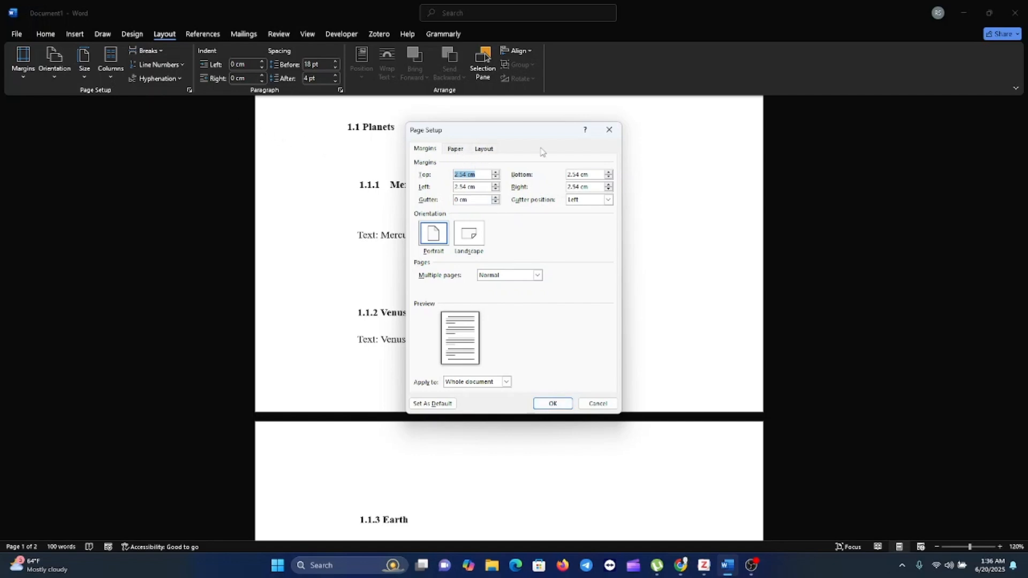
pyautogui.click(610, 129)
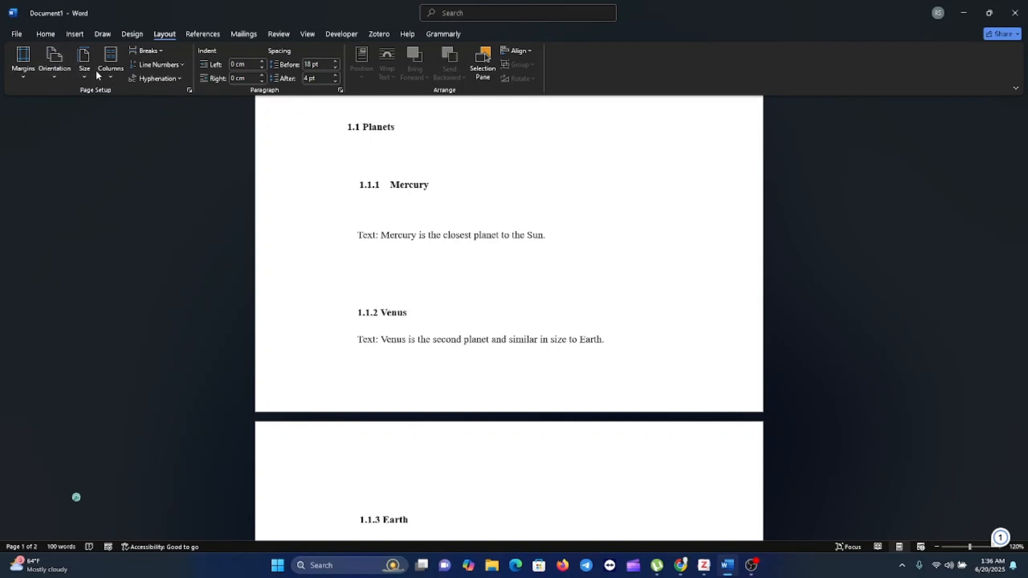
pyautogui.click(189, 91)
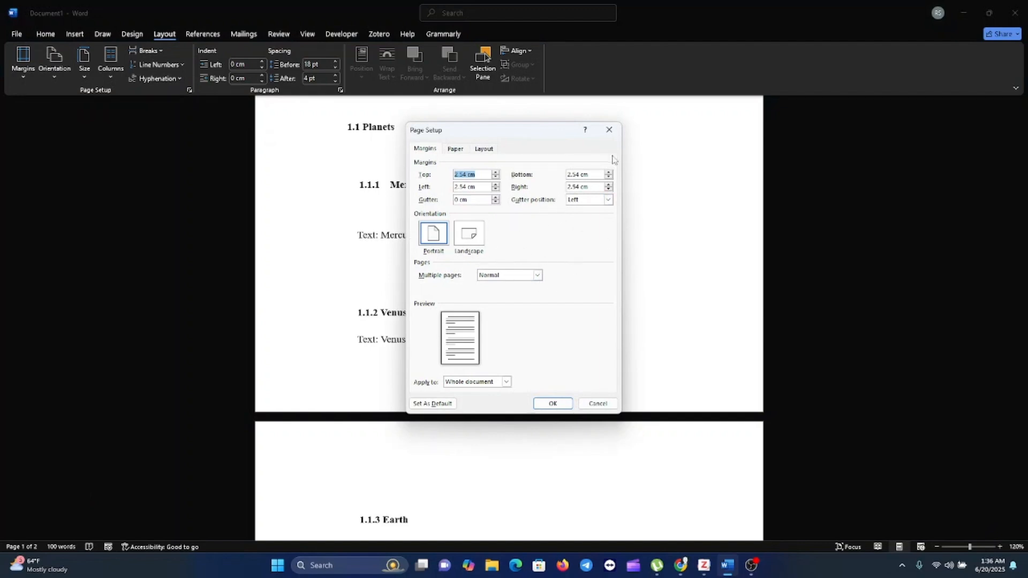
pyautogui.click(609, 130)
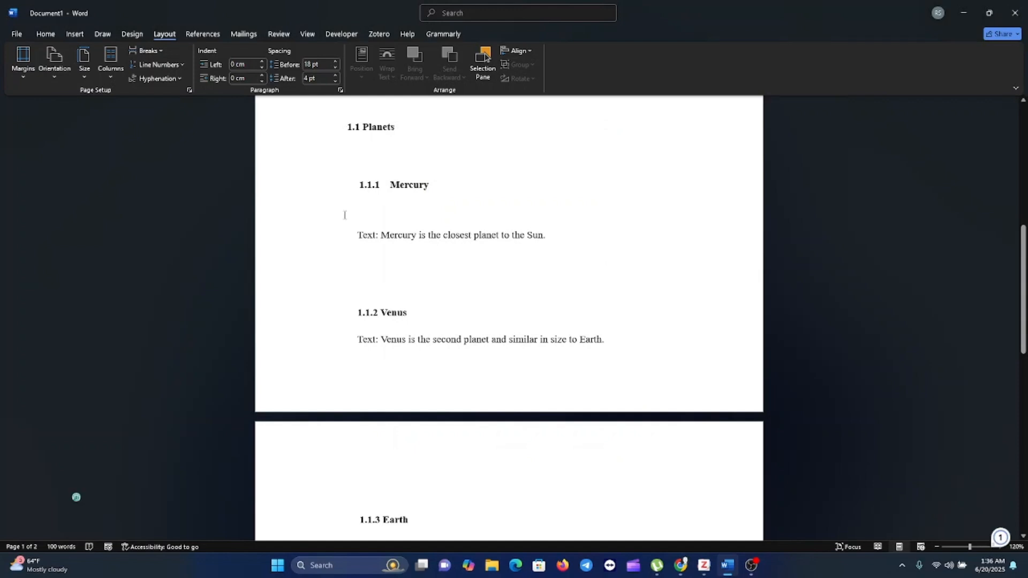
# Step: Insert a page break between the table of contents and the 1.0 Introduction heading
pyautogui.scroll(5, 344, 214)
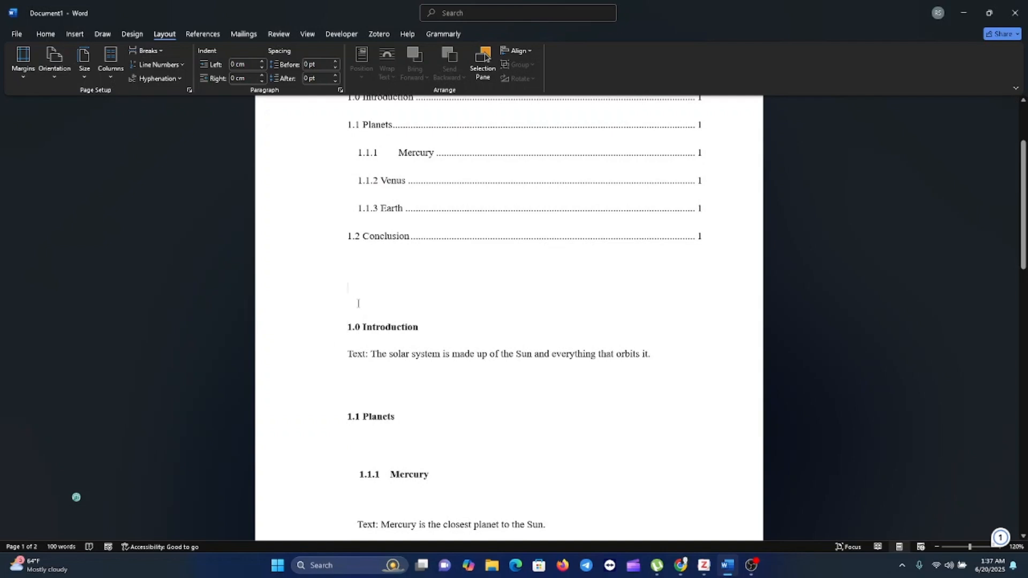
pyautogui.click(45, 34)
pyautogui.click(75, 34)
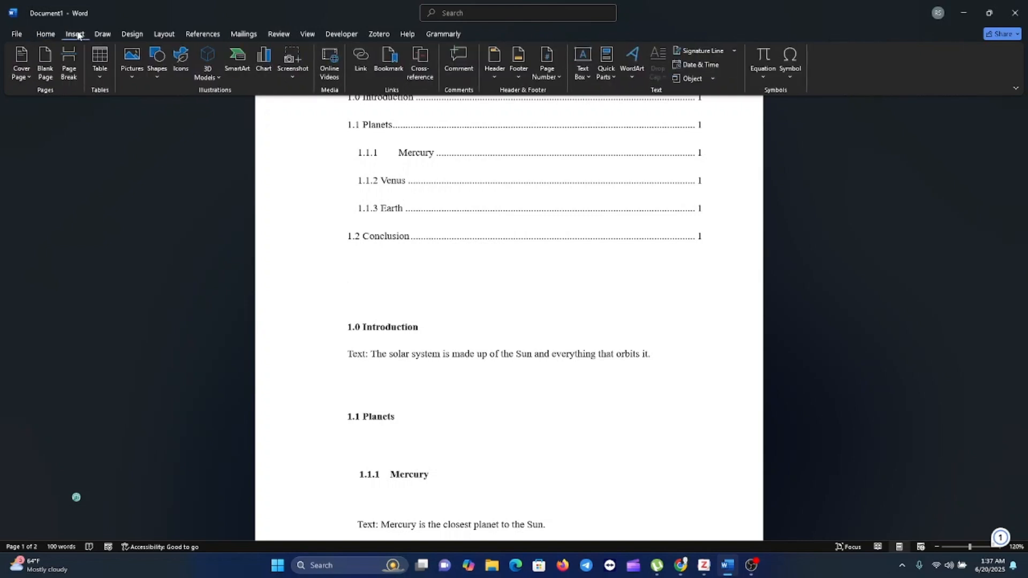
pyautogui.click(70, 76)
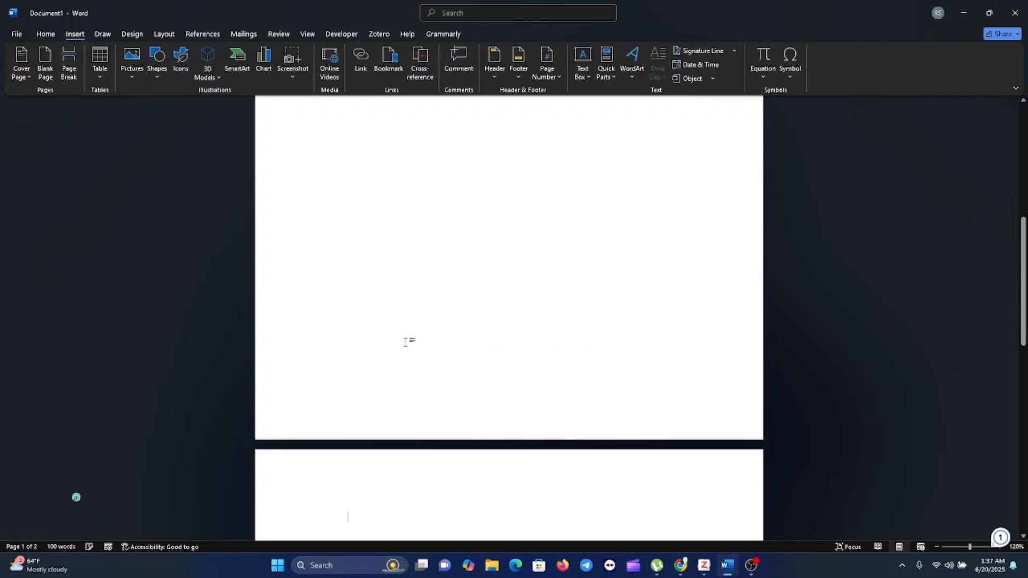
# Step: Insert a page break in the blank line after the Introduction text so 1.1 Planets starts on a new page
pyautogui.scroll(-5, 403, 423)
pyautogui.scroll(-3, 404, 423)
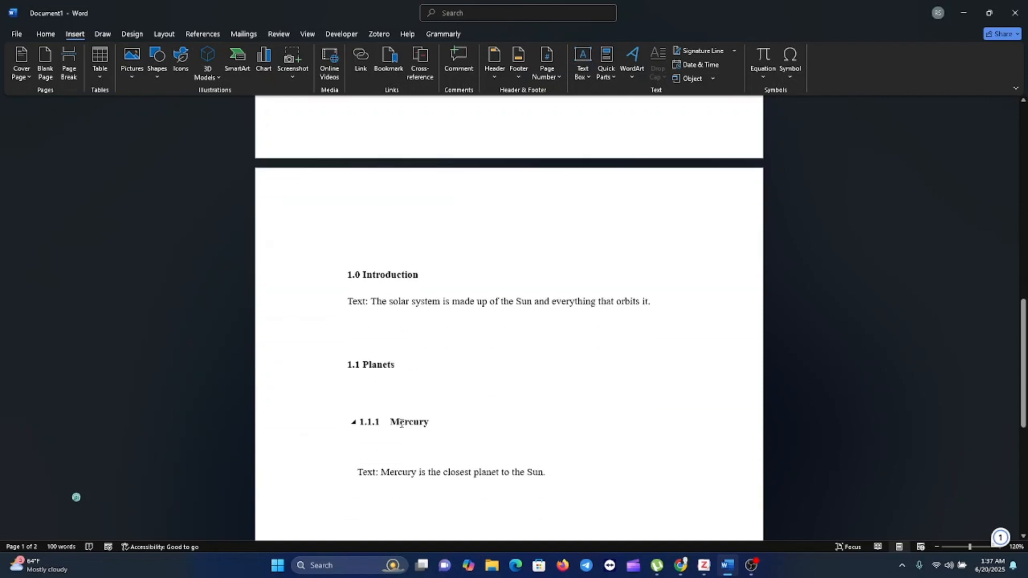
pyautogui.click(367, 349)
pyautogui.doubleClick(360, 342)
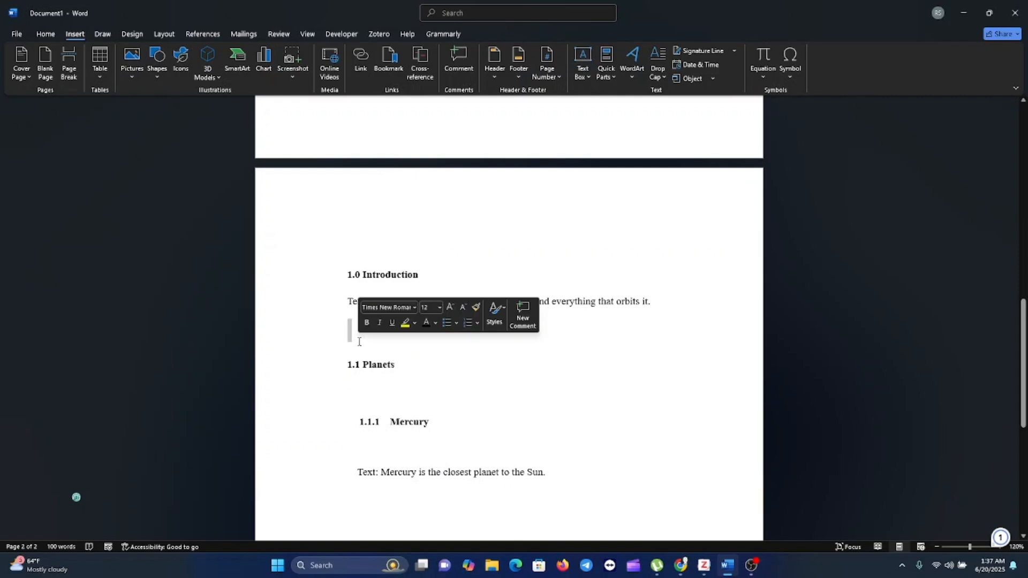
pyautogui.click(358, 340)
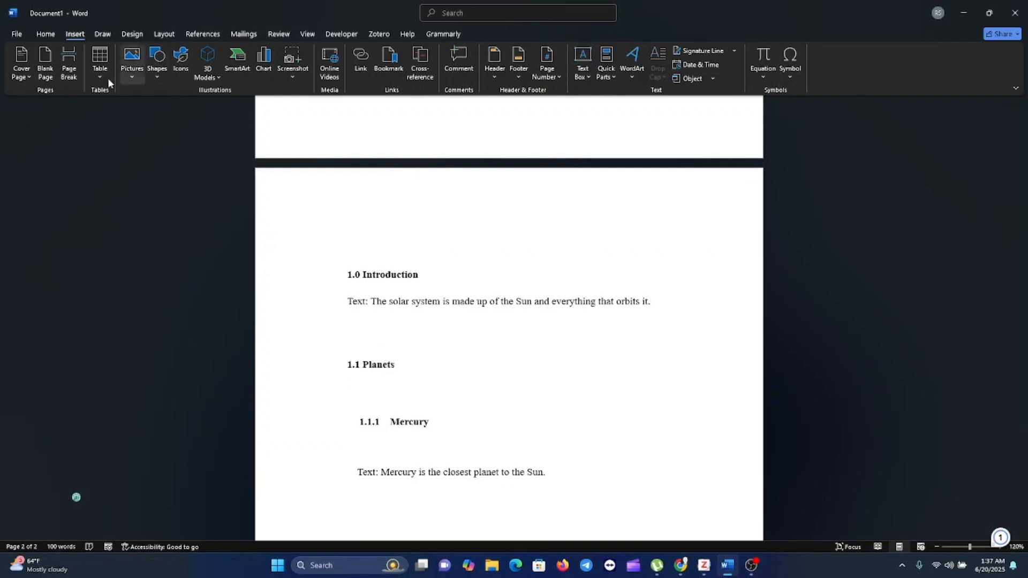
pyautogui.click(69, 65)
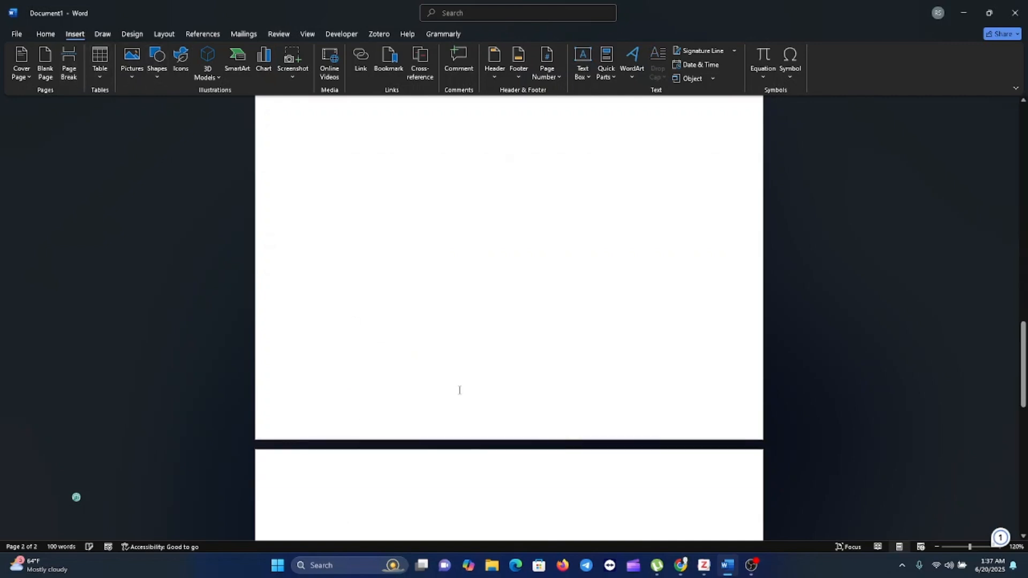
# Step: Insert a page break after the Solar System title so the table of contents starts on its own page, and check the pages
pyautogui.scroll(-1, 460, 390)
pyautogui.scroll(15, 458, 390)
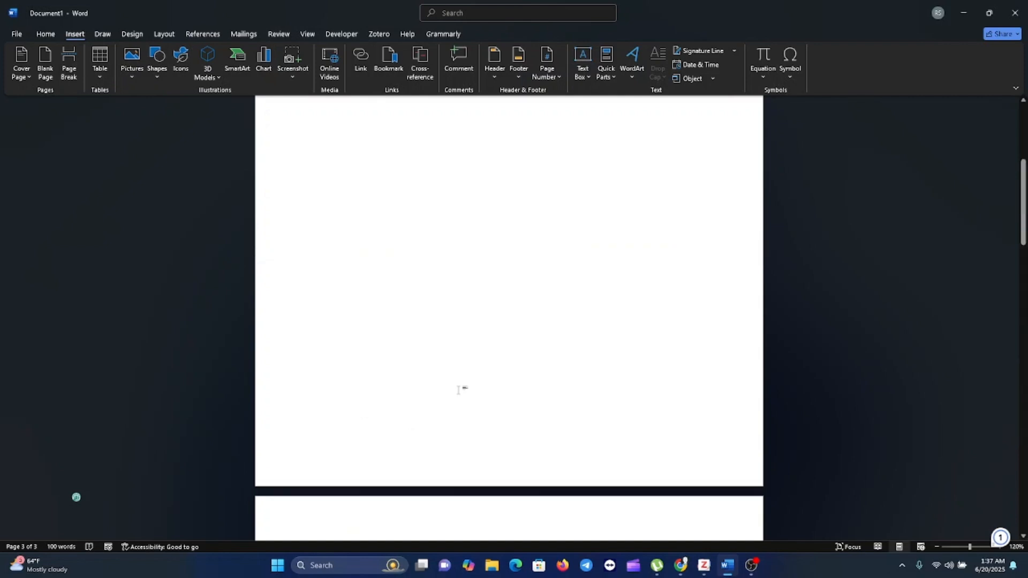
pyautogui.scroll(5, 459, 390)
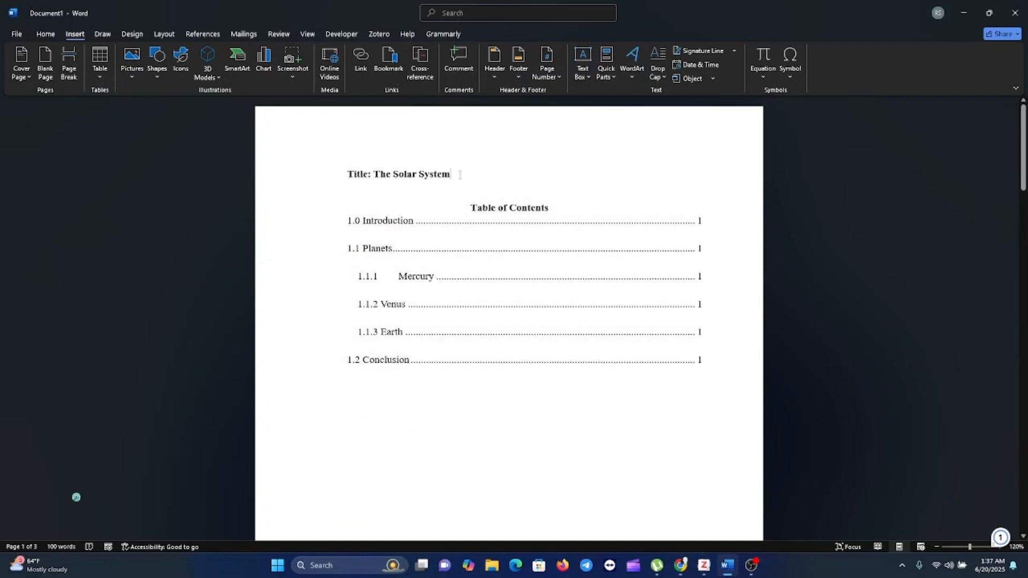
pyautogui.click(64, 75)
pyautogui.scroll(-10, 471, 351)
pyautogui.scroll(-15, 467, 353)
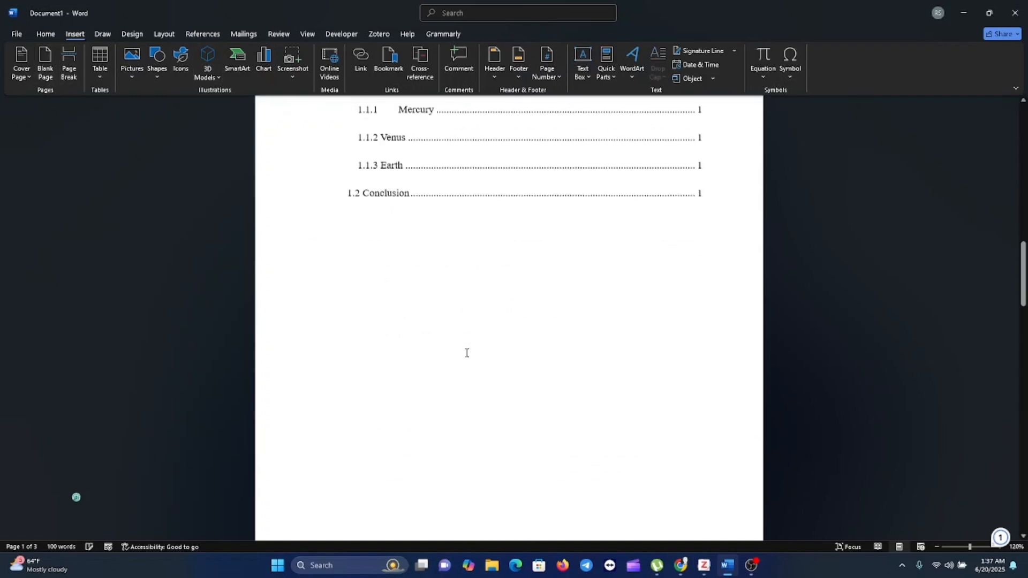
pyautogui.scroll(15, 467, 353)
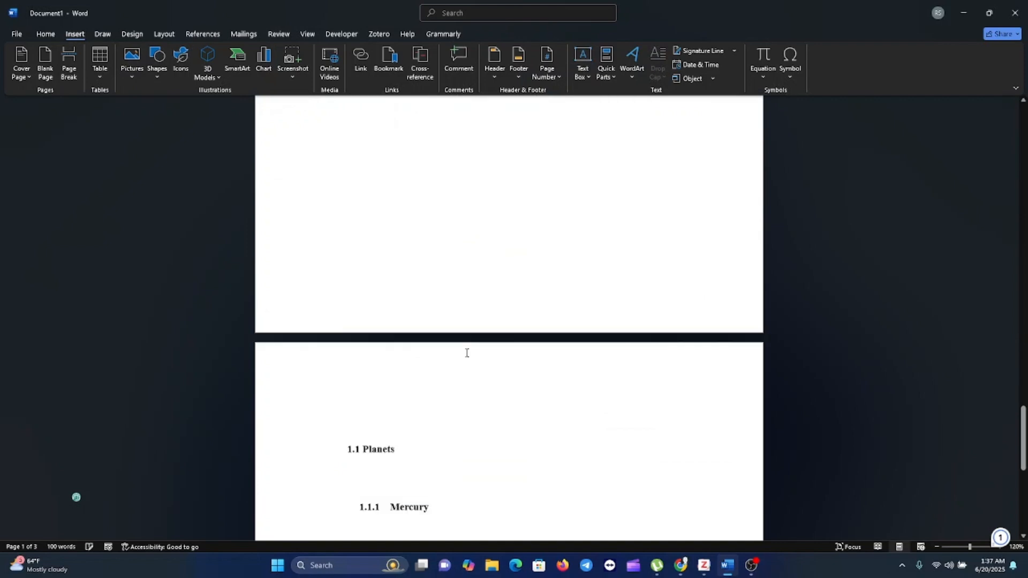
pyautogui.scroll(10, 467, 351)
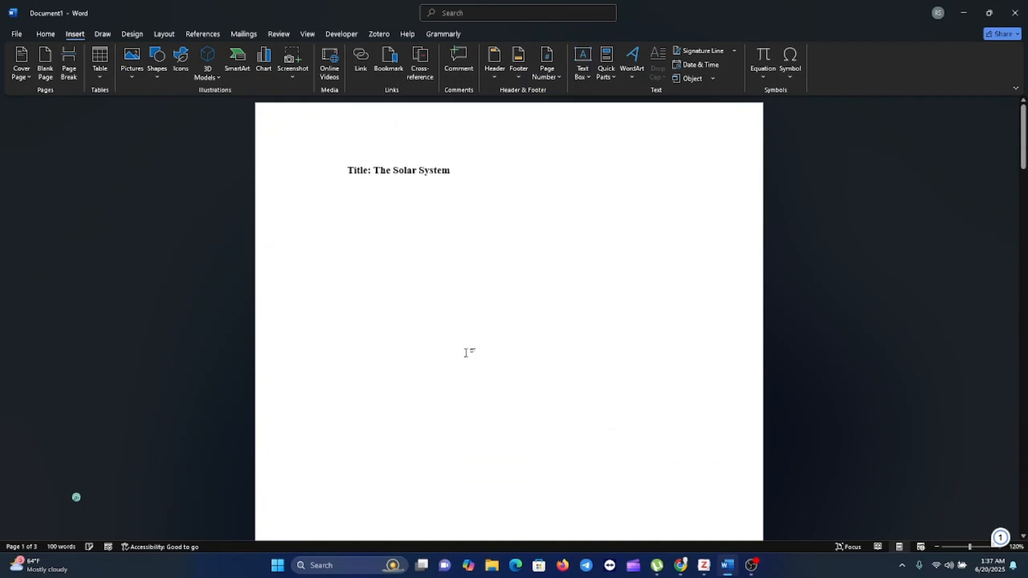
# Step: Show paragraph marks and hidden formatting symbols, and review the page breaks throughout the document
pyautogui.click(51, 36)
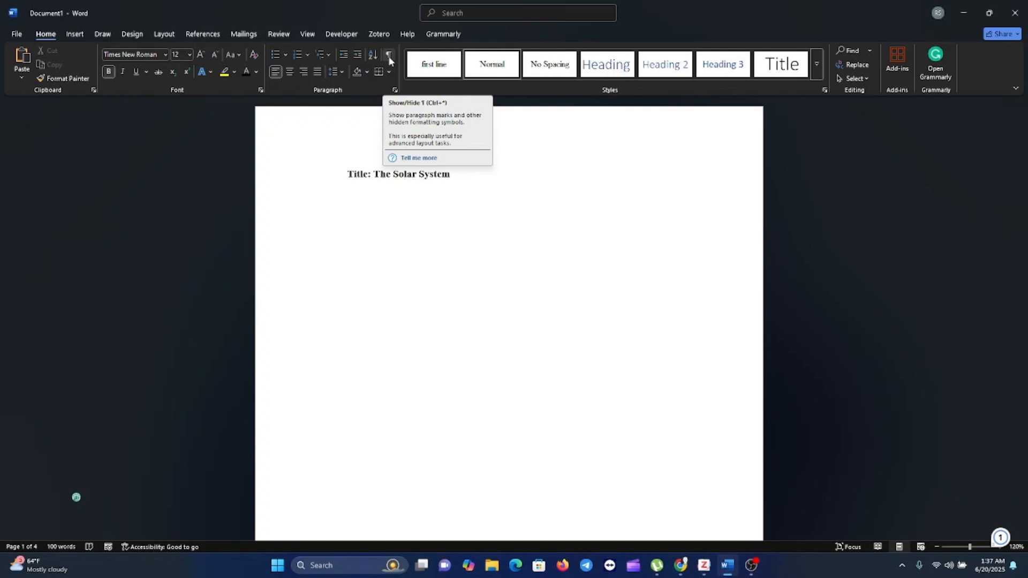
pyautogui.click(389, 56)
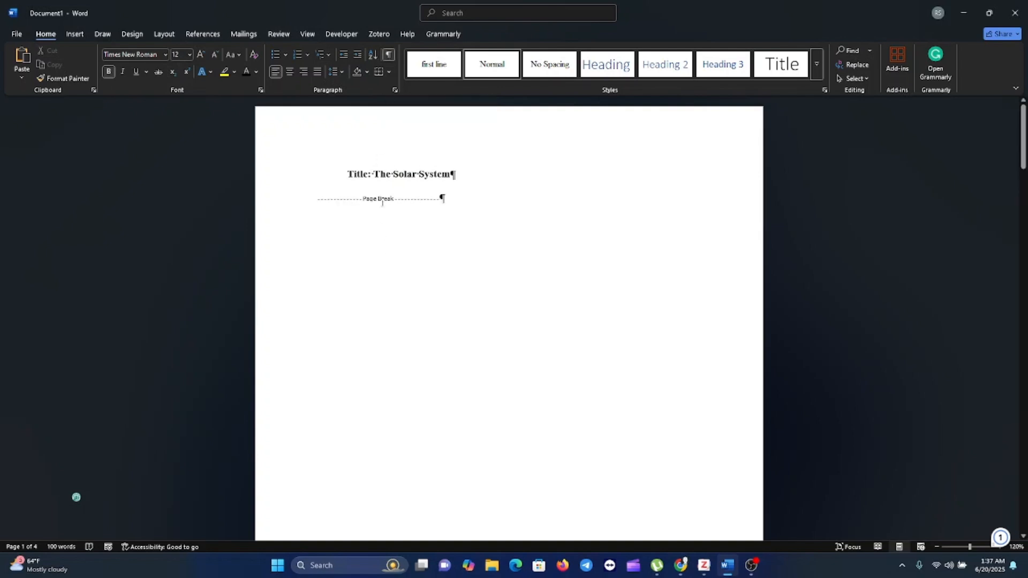
pyautogui.scroll(-10, 409, 235)
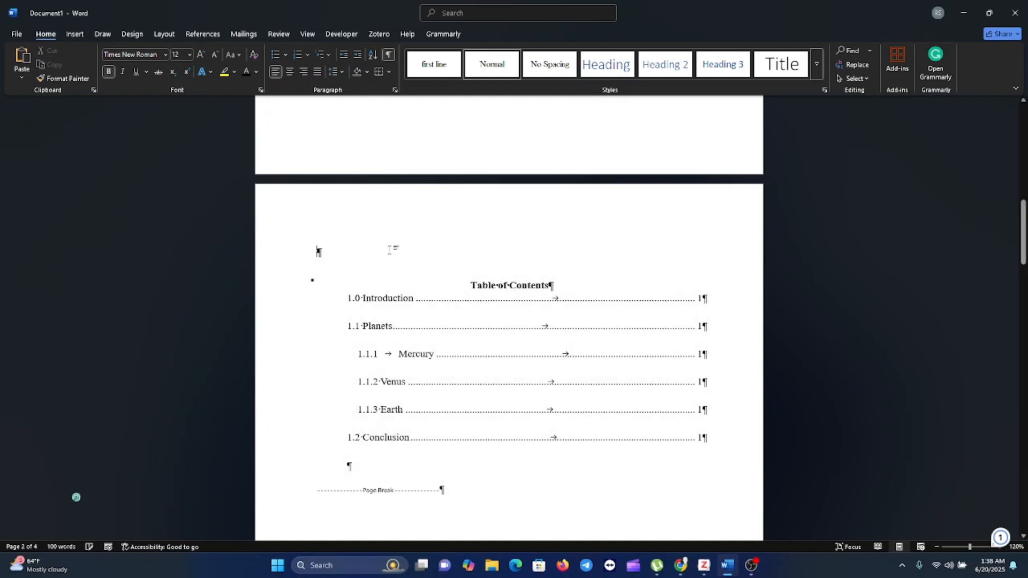
pyautogui.scroll(-8, 318, 251)
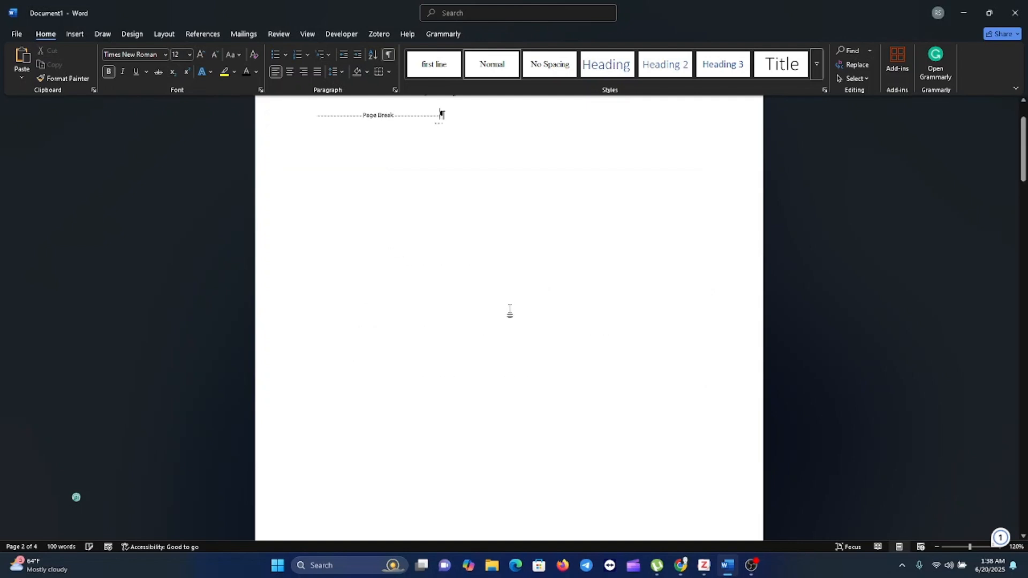
pyautogui.scroll(9, 510, 310)
pyautogui.scroll(-4, 510, 309)
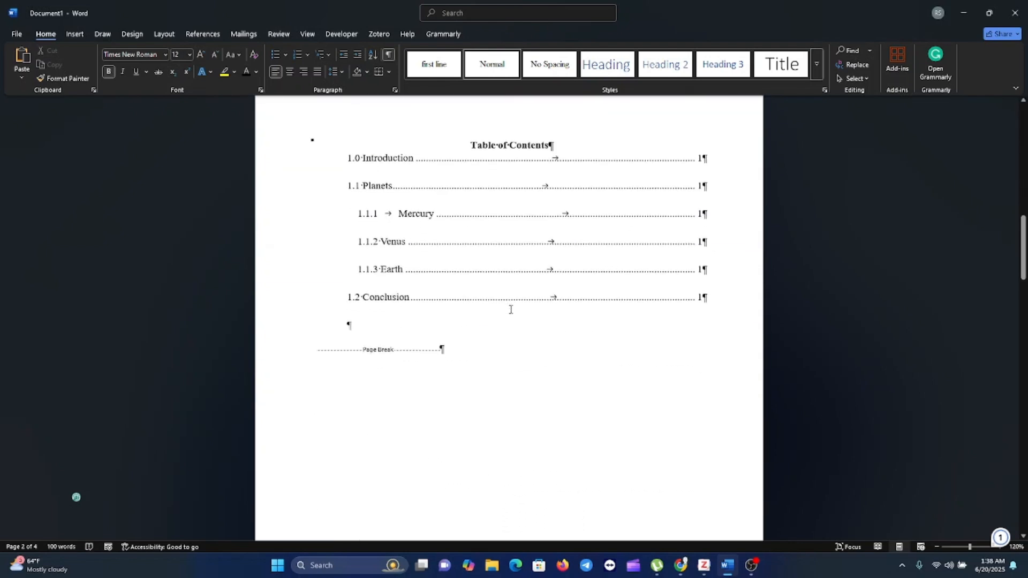
pyautogui.scroll(-10, 510, 310)
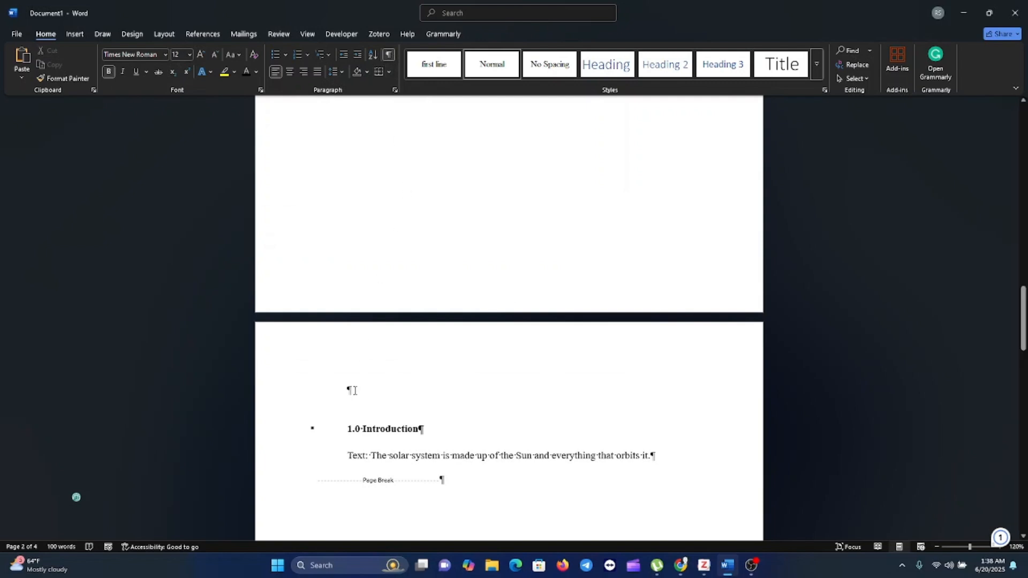
# Step: Delete the empty paragraph above the 1.0 Introduction heading and check the surrounding pages
pyautogui.click(355, 391)
pyautogui.press('BackSpace')
pyautogui.press('BackSpace')
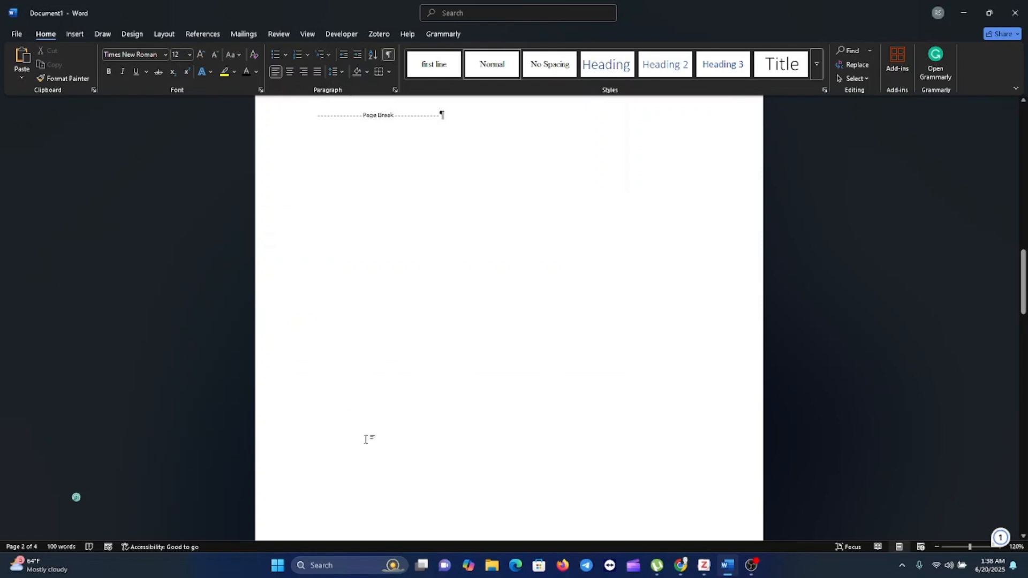
pyautogui.scroll(3, 447, 422)
pyautogui.scroll(-2, 447, 421)
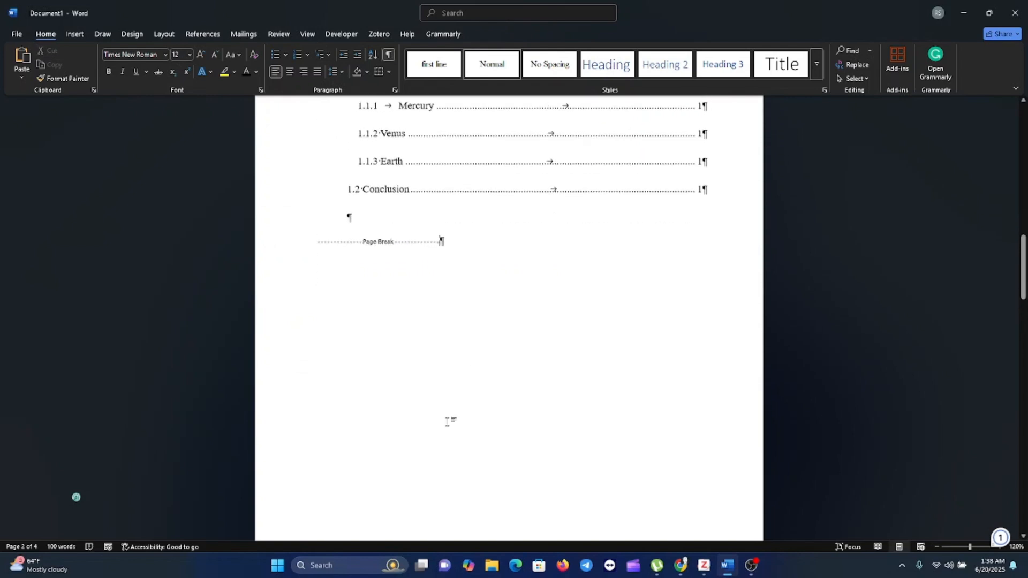
pyautogui.scroll(-15, 447, 421)
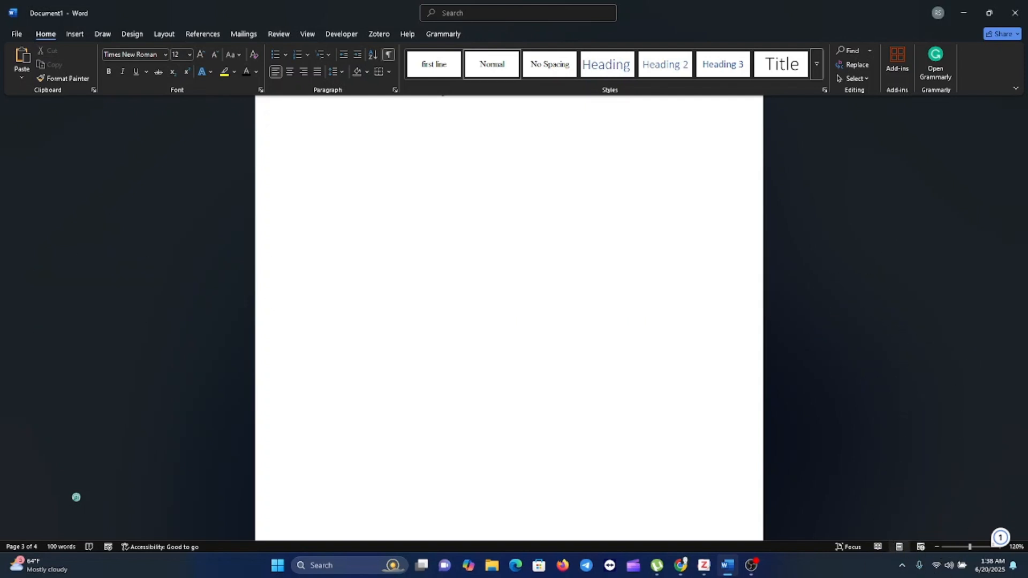
pyautogui.hotkey('alt', 'Tab')
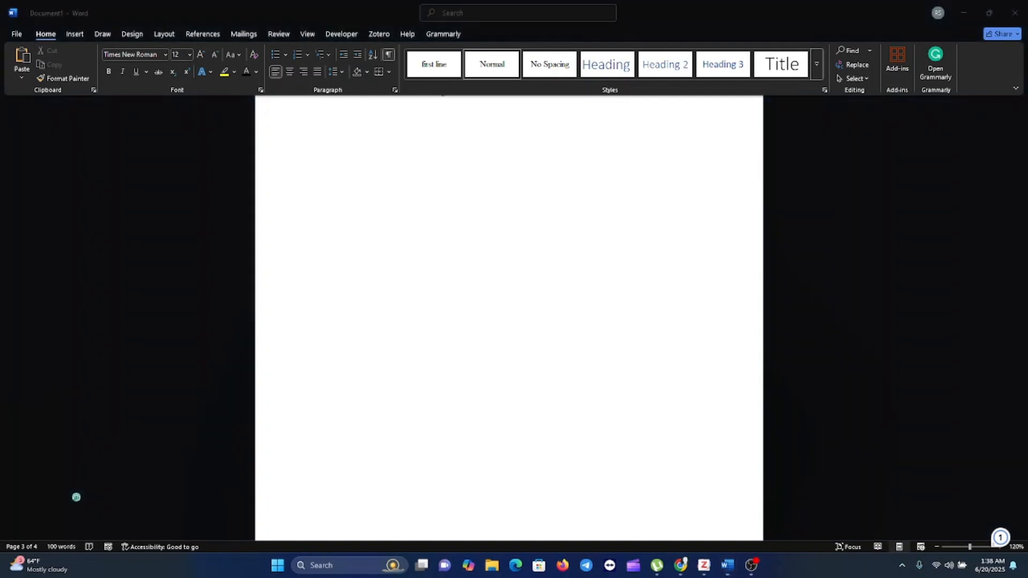